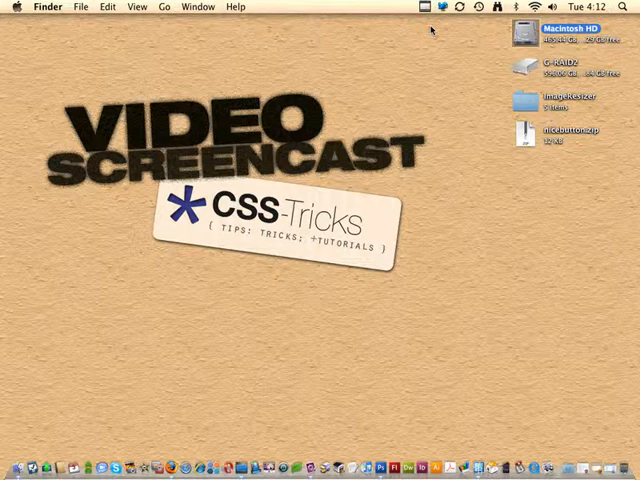
- Restore the Contact Form window and place the caret at the start of the search phrase to add 'free'
click(597, 465)
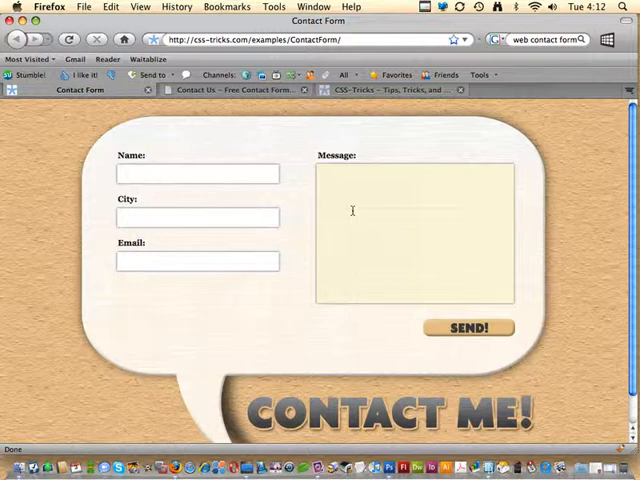
click(540, 40)
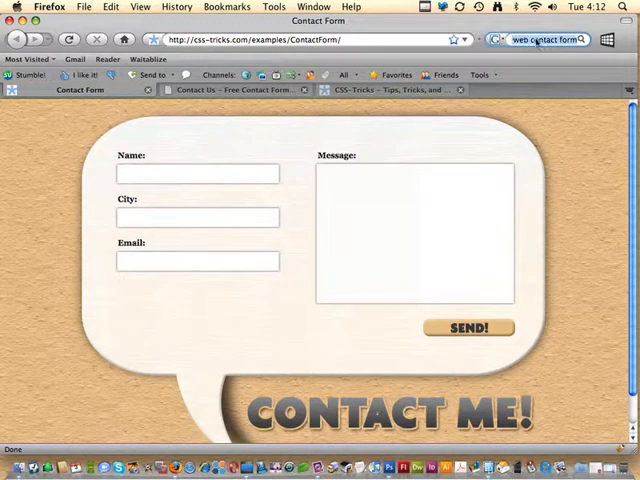
key(Left)
text(free)
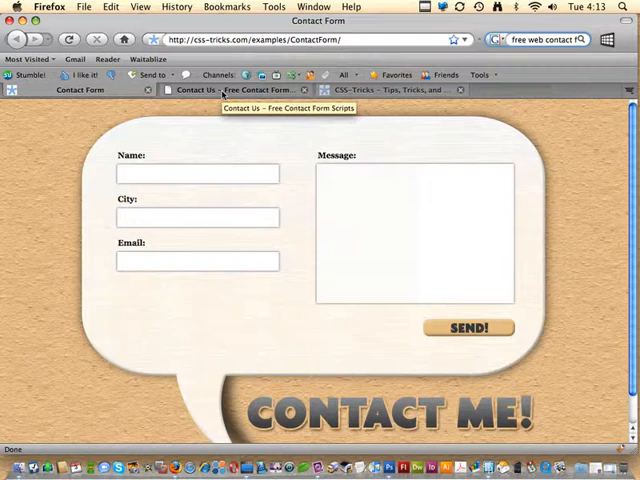
- Try the Free Contact Form Scripts demo's Email, Comments, spam answer and Full Name fields, then close that page
click(222, 91)
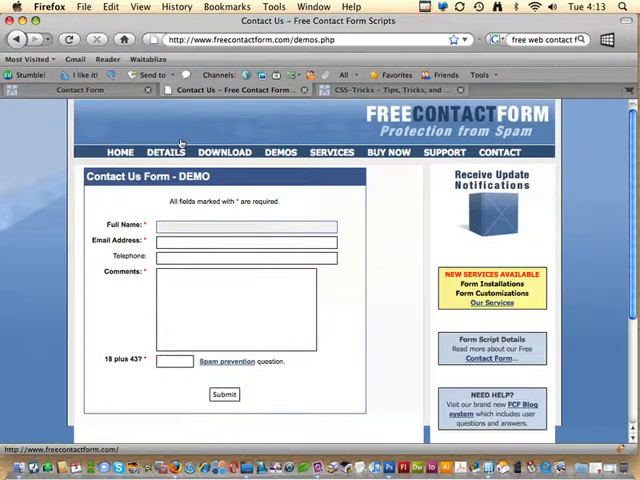
click(172, 241)
click(169, 258)
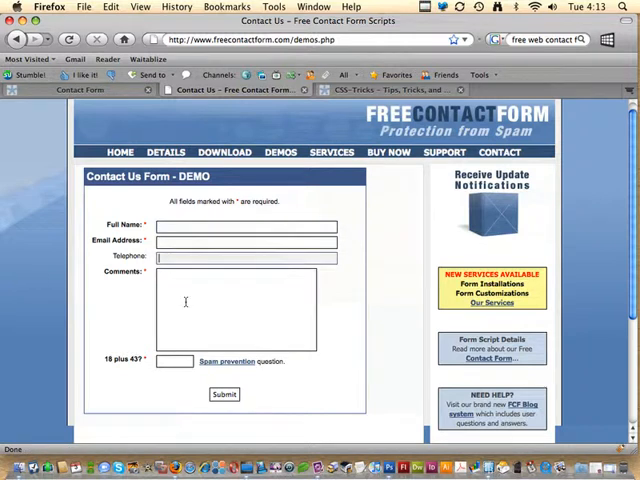
click(184, 301)
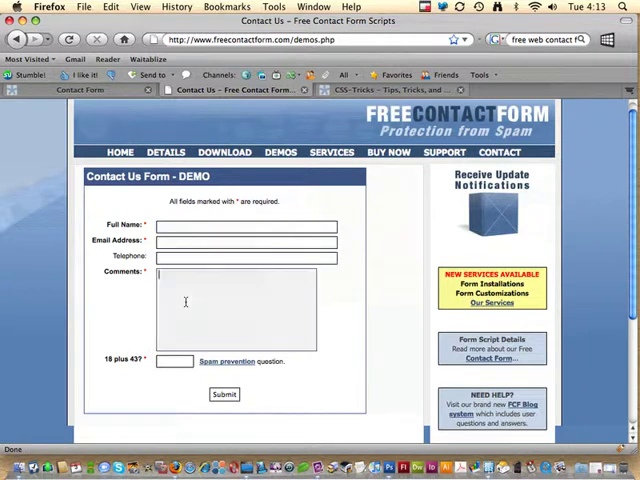
click(163, 361)
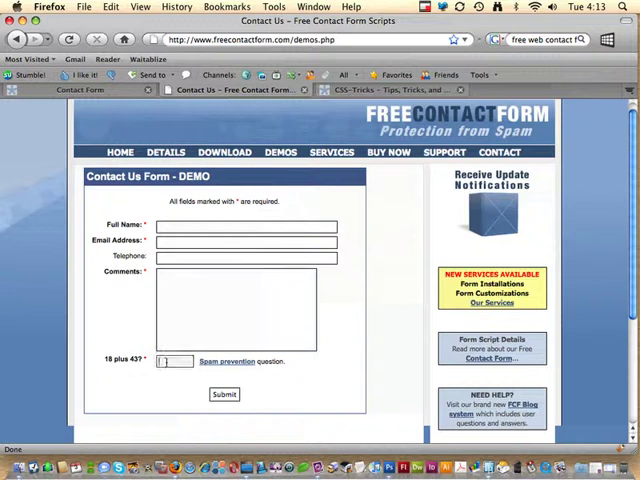
click(181, 227)
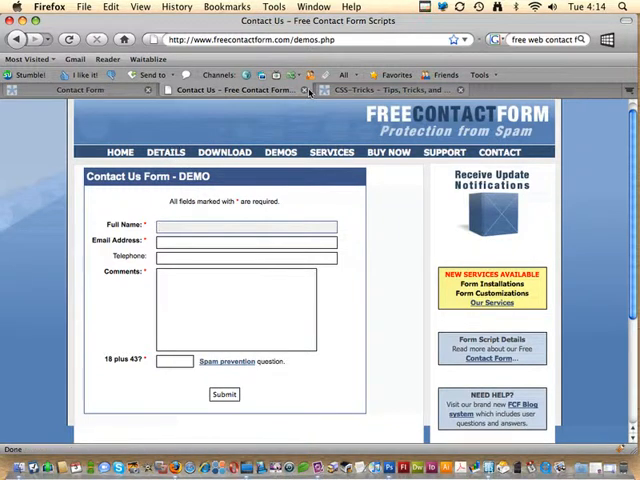
click(304, 90)
- Return to the CSS-Tricks Contact Form page and focus its Name, City, Email and Message fields to show the highlights
click(90, 90)
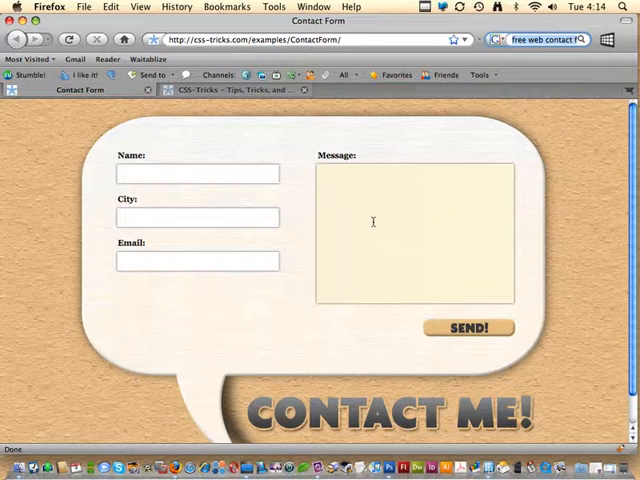
click(237, 173)
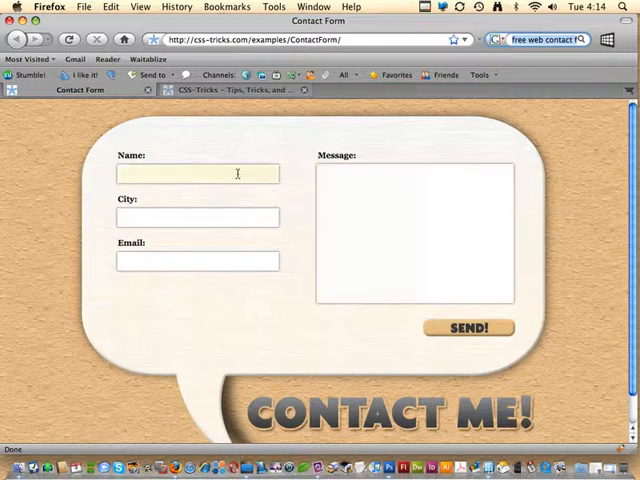
click(233, 218)
click(226, 263)
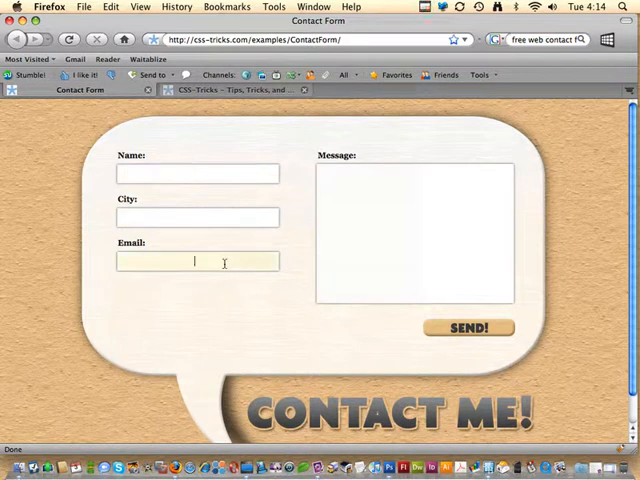
click(354, 214)
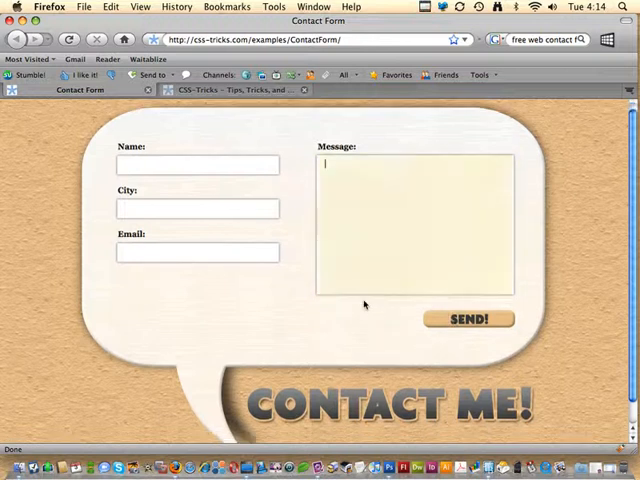
scroll(365, 305, down, 1)
scroll(365, 305, up, 1)
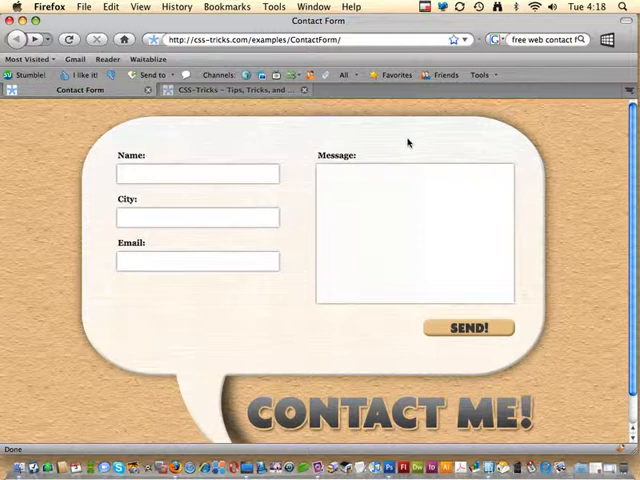
- Focus the Message box, then the Name field, and Tab through the remaining form fields
click(410, 172)
click(196, 176)
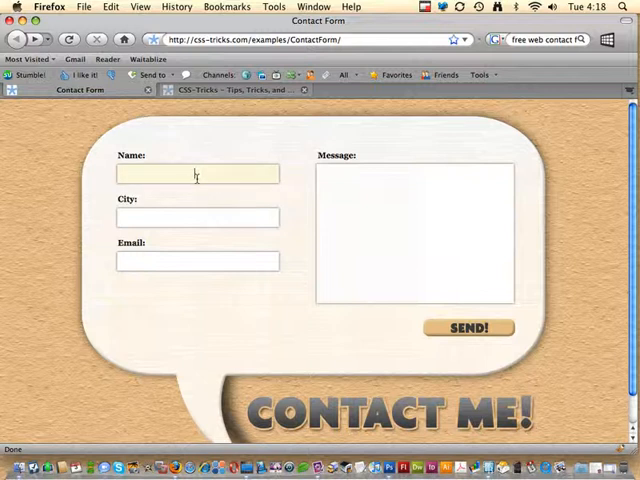
key(Tab)
key(Tab)
key(Tab)
key(Tab)
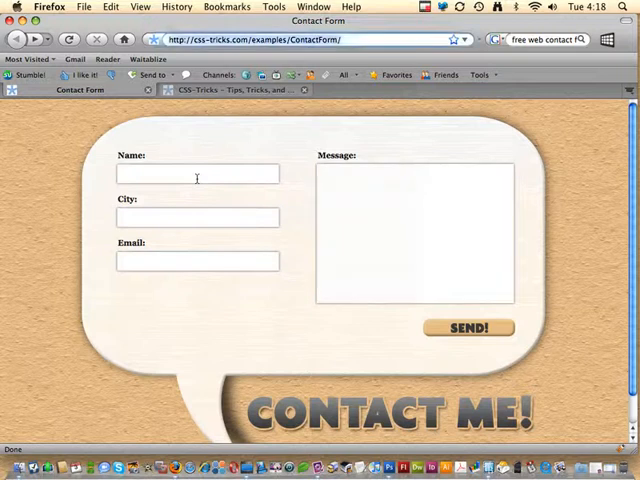
key(Tab)
key(Tab)
key(Tab)
key(Tab)
key(Tab)
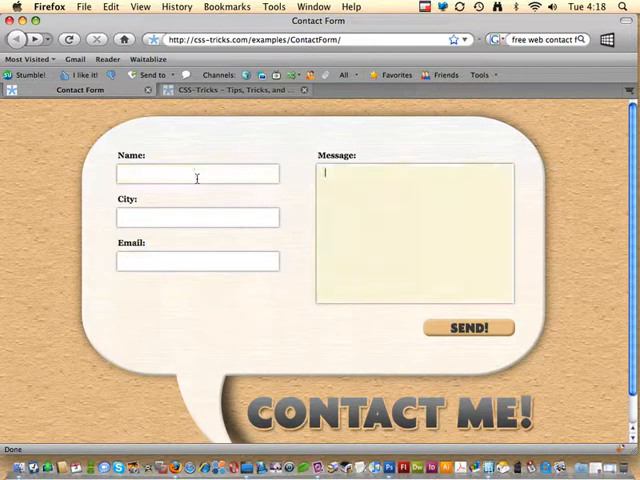
key(Tab)
- Clear the Name field and submit the empty form to trigger the 'This field is required' warnings
click(197, 178)
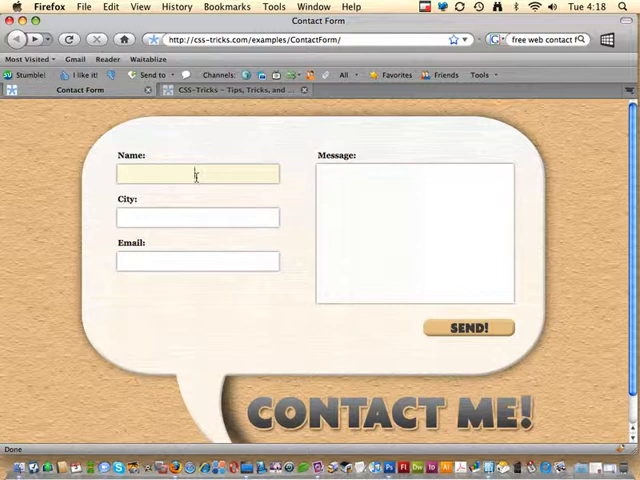
text(dsafdf)
key(BackSpace)
key(BackSpace)
key(BackSpace)
key(BackSpace)
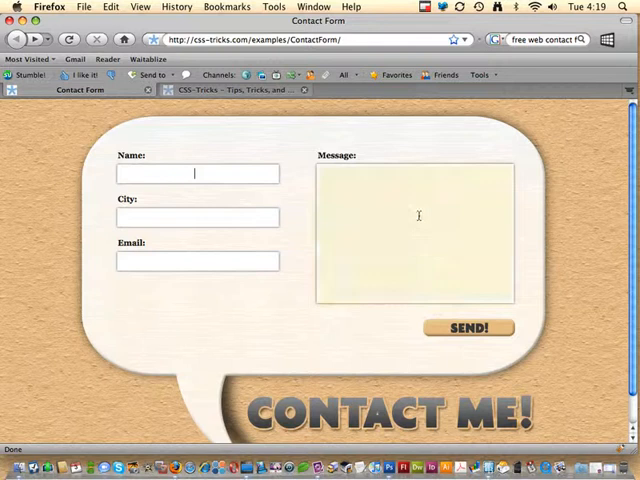
click(488, 336)
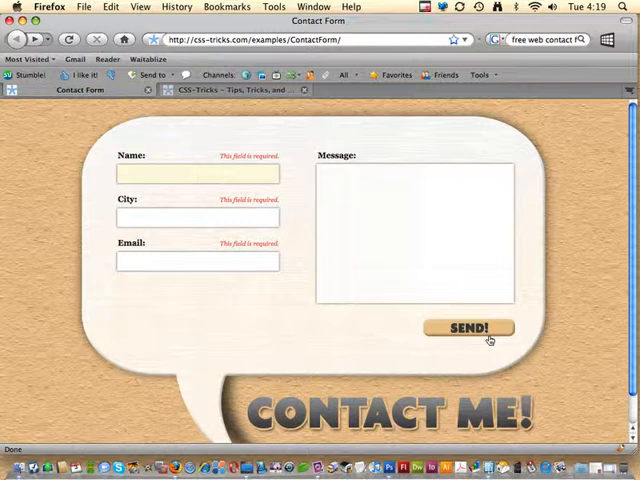
text(aq)
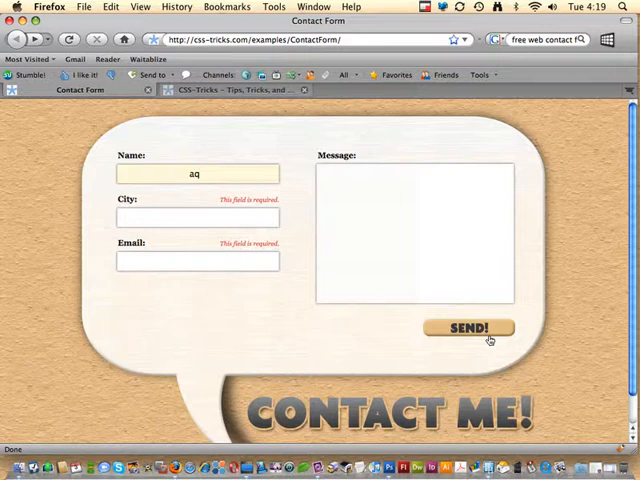
key(BackSpace)
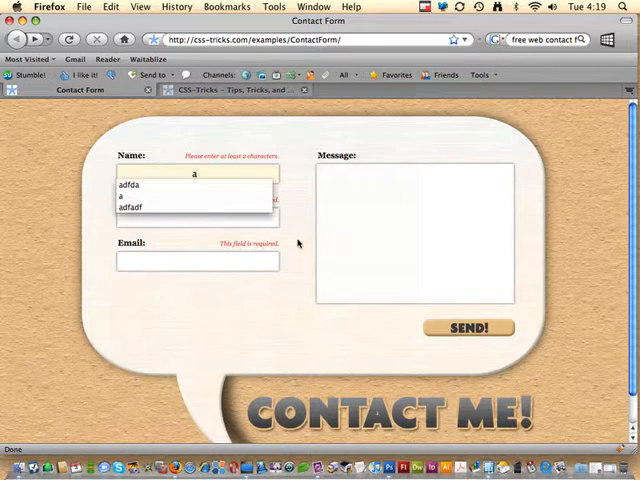
click(230, 173)
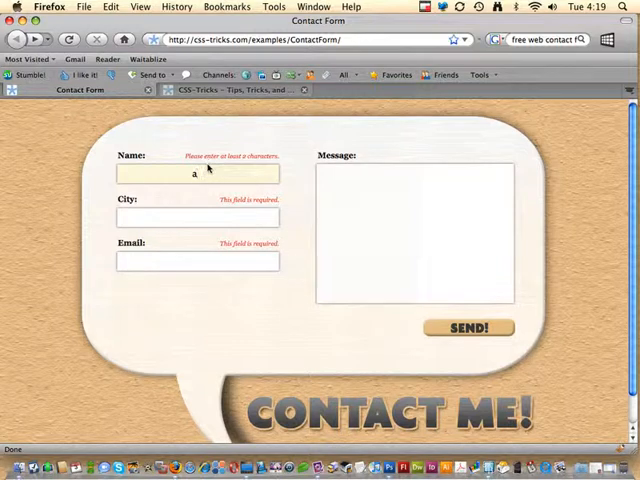
key(BackSpace)
text(C)
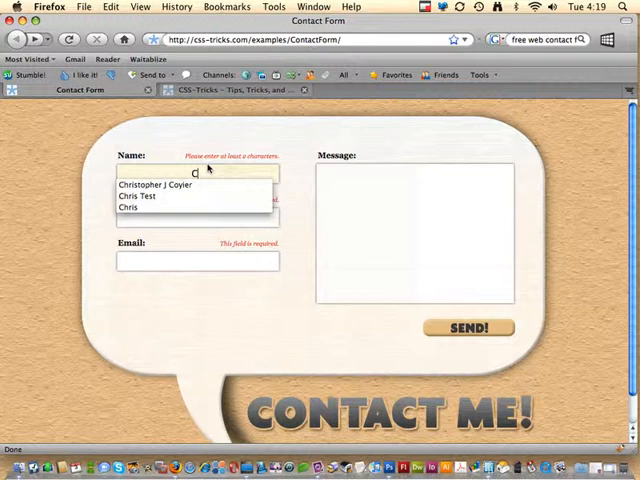
text(hris)
- Enter Portland as the City and a gibberish Email, then move into the Message box
key(Tab)
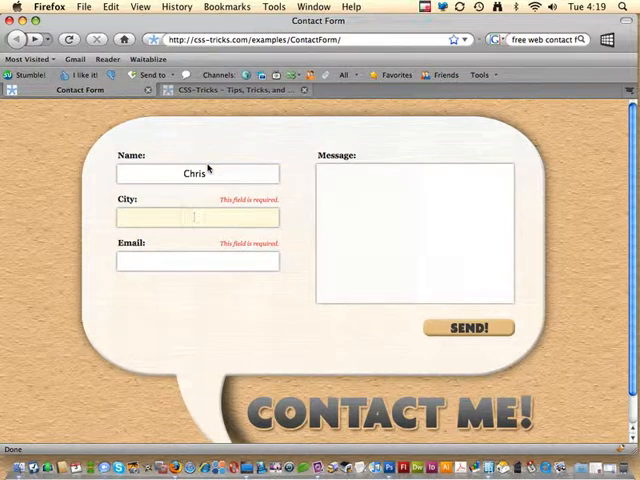
text(a)
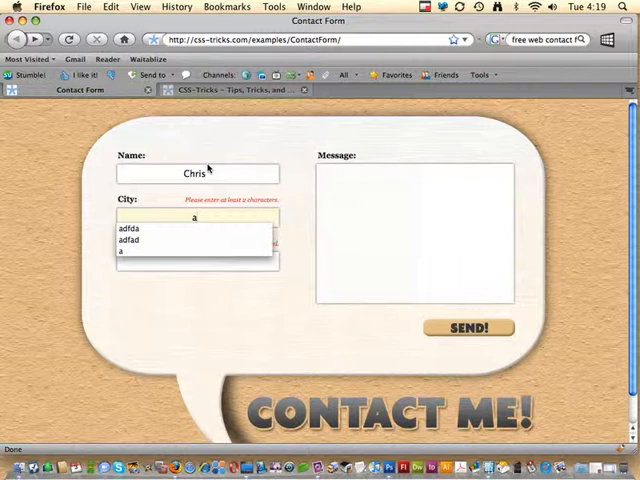
key(BackSpace)
text(P)
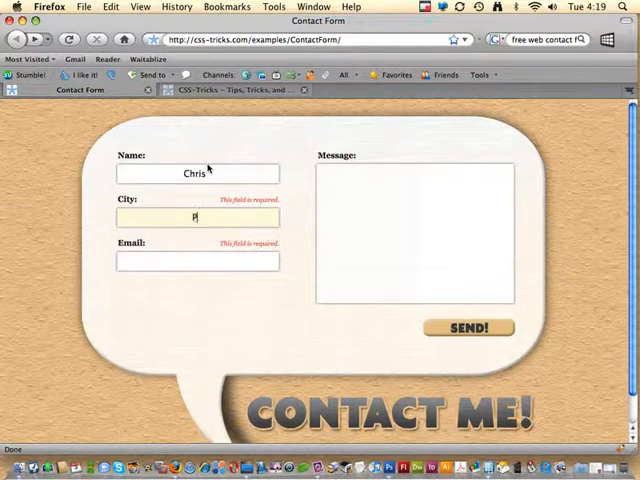
text(ortland)
key(Tab)
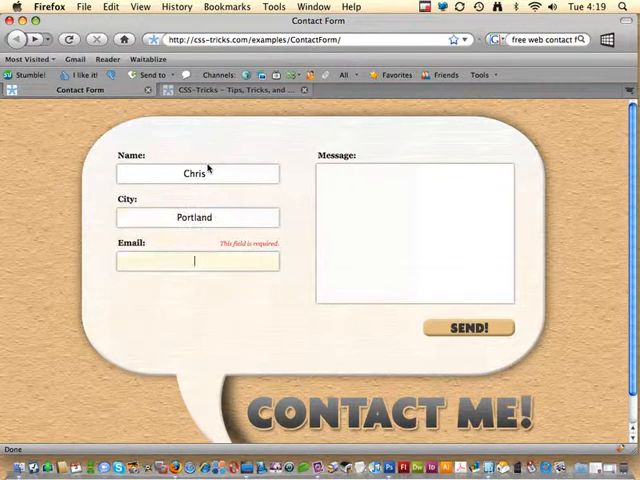
text(lsjfkgls)
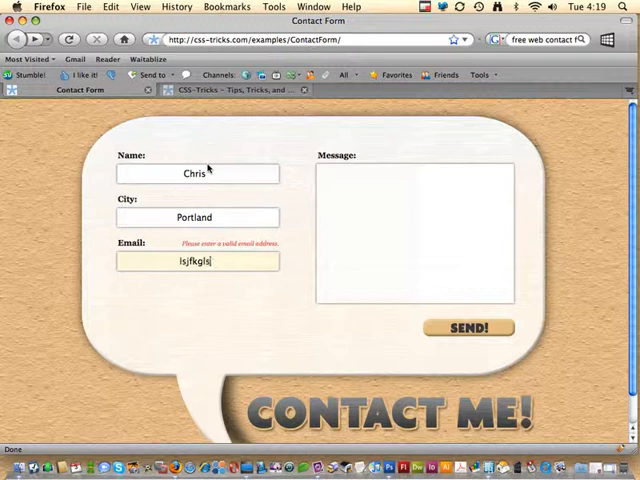
text(fkdjg)
click(345, 262)
click(218, 264)
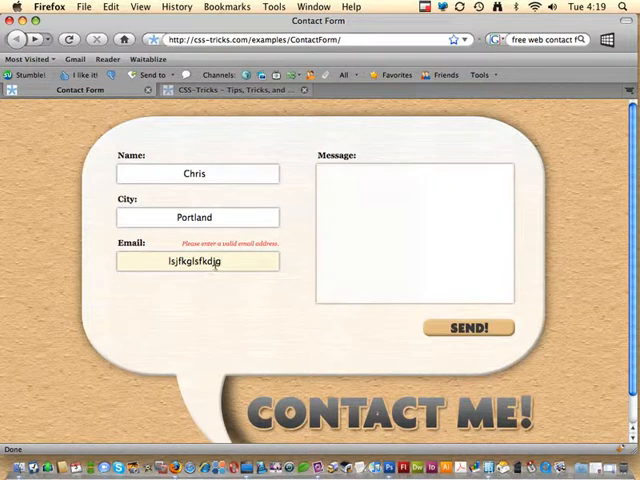
key(Tab)
drag(222, 261, 124, 260)
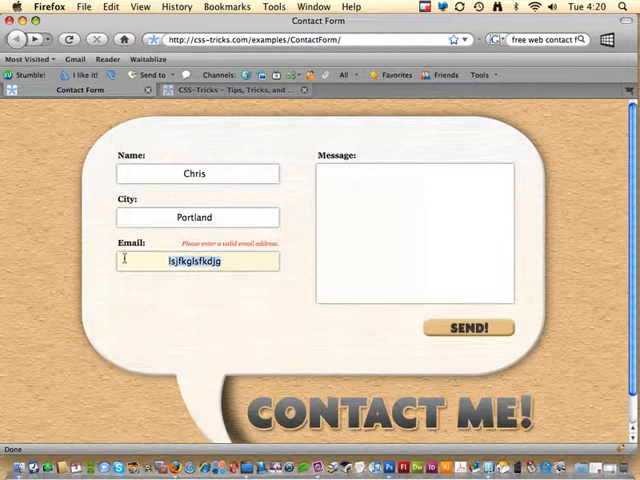
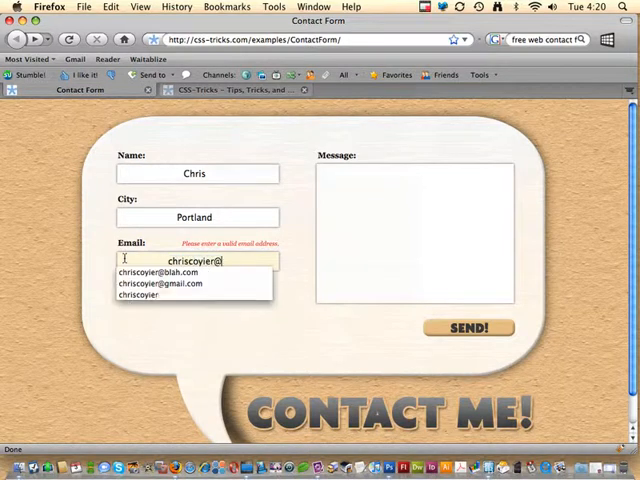
key(Tab)
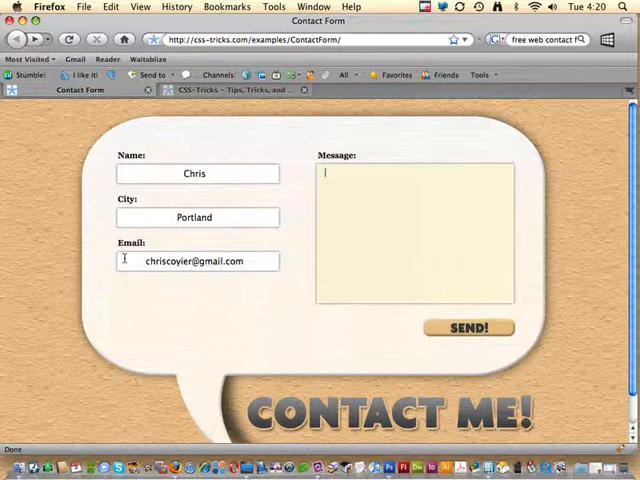
text(Hi, Chris!)
- Send the completed form with the 'Hi, Chris!' message to reach the thank-you page
click(455, 327)
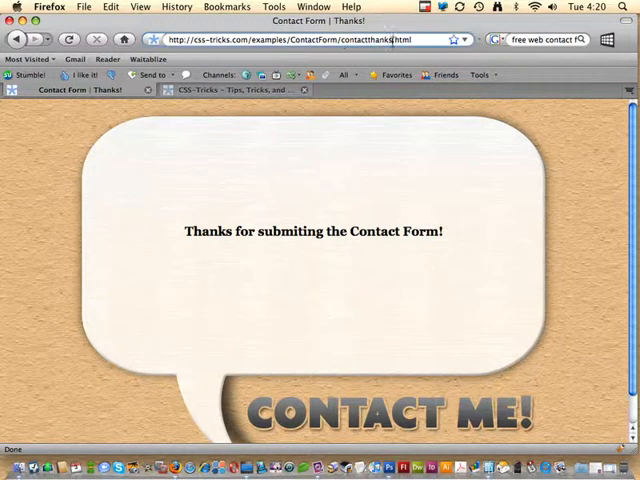
- Replace contactthanks with error in the address to load the 'Uh oh!' error page
click(342, 40)
drag(342, 40, 390, 40)
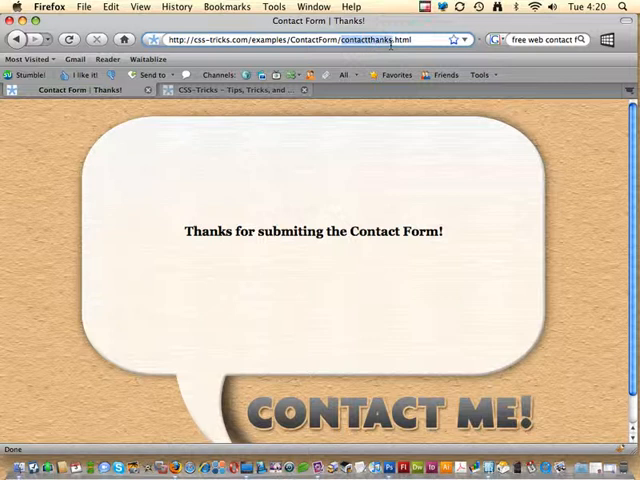
text(error)
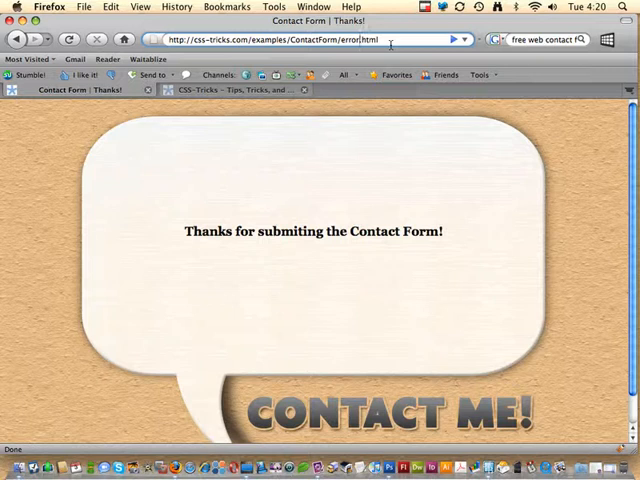
key(Return)
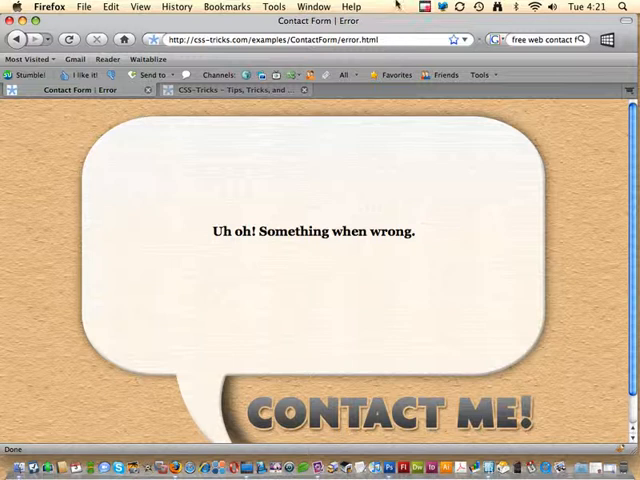
- Remove error.html from the address to load the blank contact form again
drag(340, 39, 387, 39)
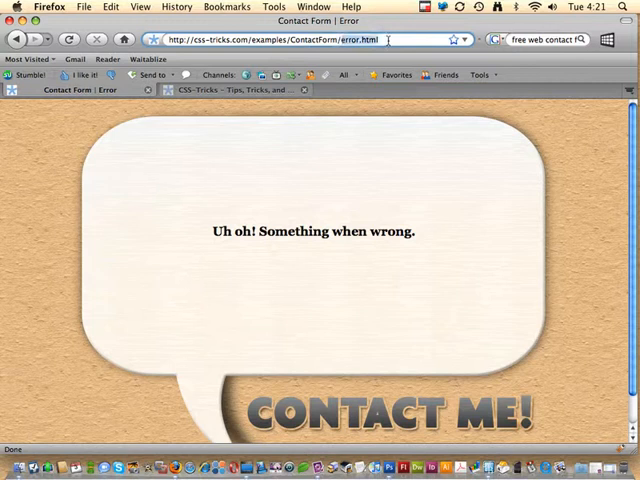
key(BackSpace)
key(Return)
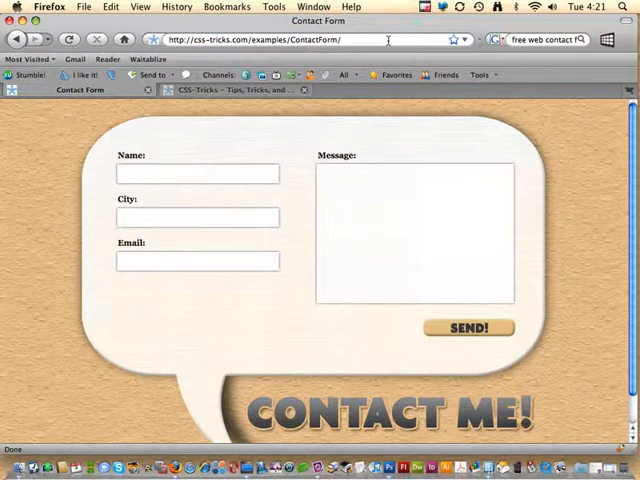
- Leave Firefox and open contact-form-background.psd from the ContactForm folder in Photoshop
key(super+h)
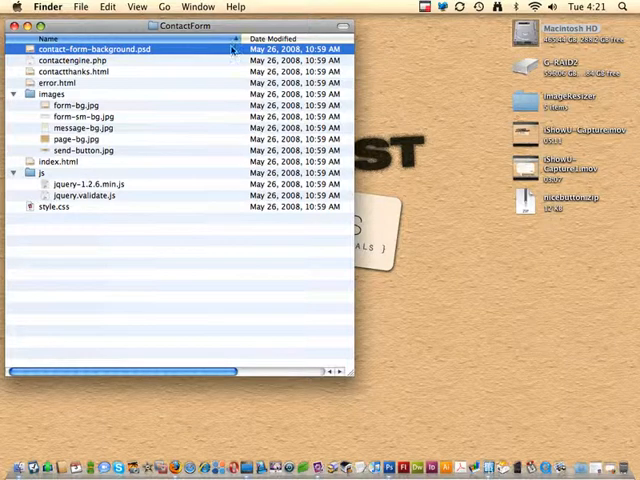
double_click(143, 51)
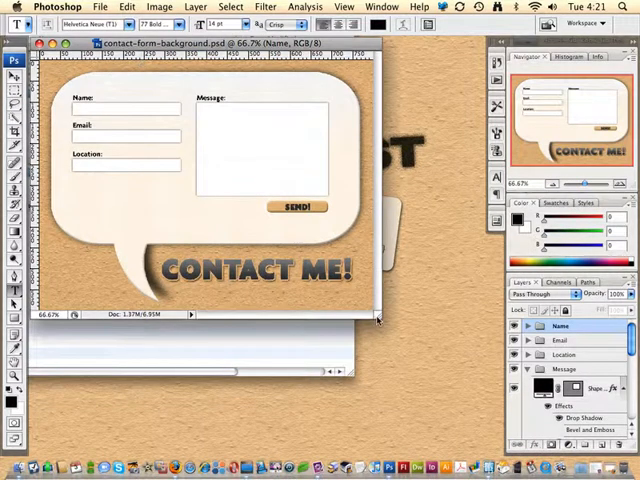
- Enlarge the document to show the whole layered design, then close it and bring the ContactForm folder forward
drag(377, 318, 397, 338)
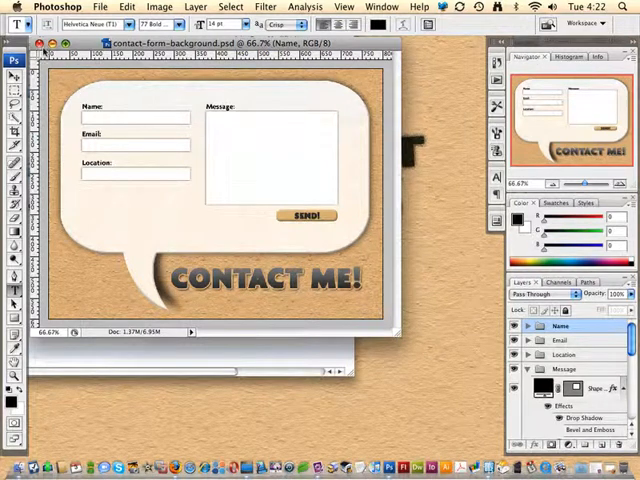
click(38, 44)
click(60, 63)
- Preview send-button.jpg, page-bg.jpg and form-bg.jpg from the images folder, closing each
click(85, 128)
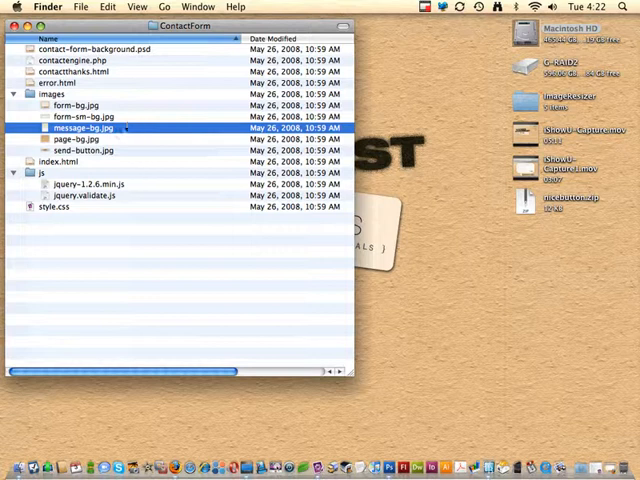
click(80, 150)
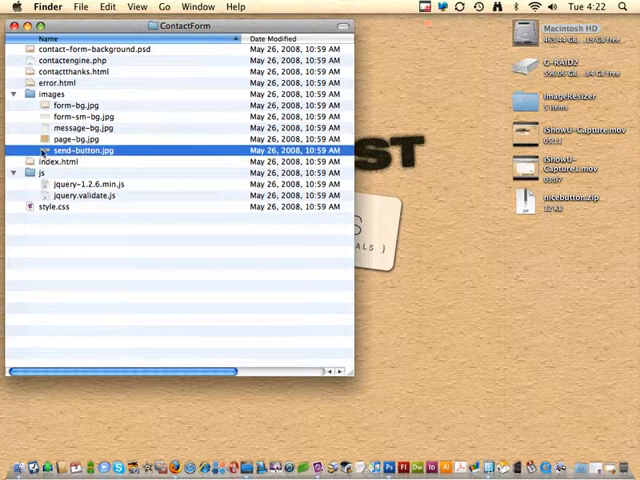
double_click(80, 150)
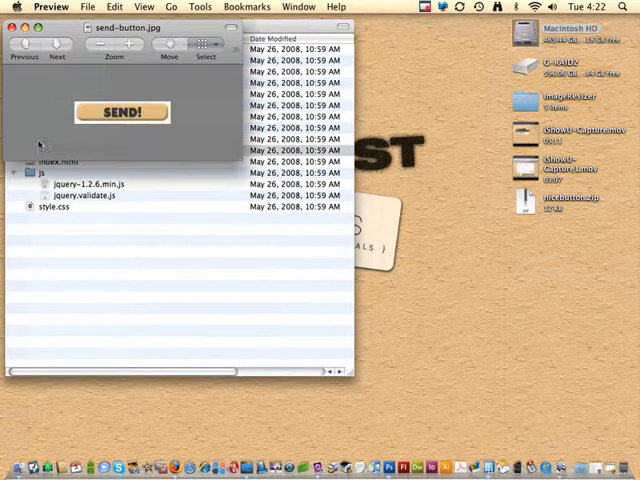
click(12, 27)
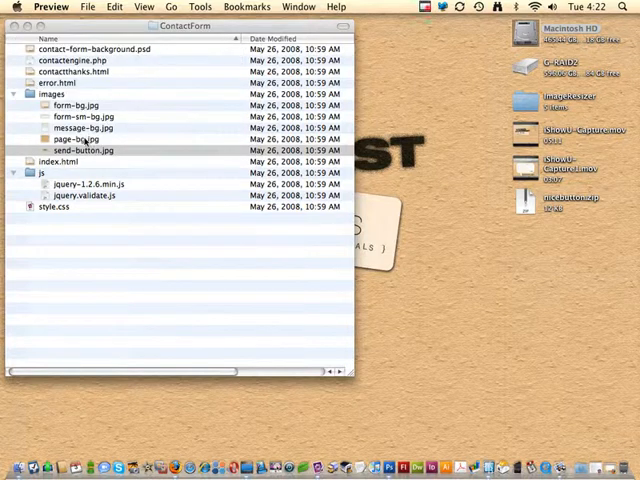
double_click(75, 139)
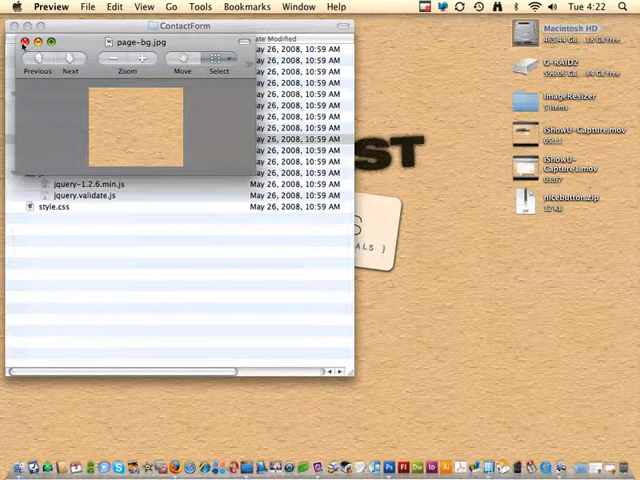
click(24, 42)
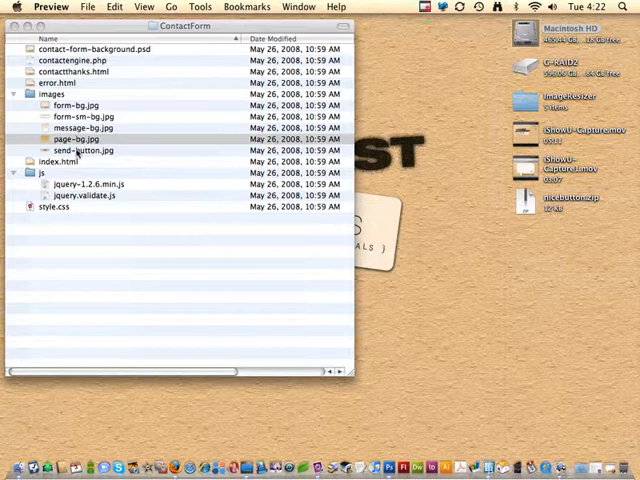
double_click(70, 105)
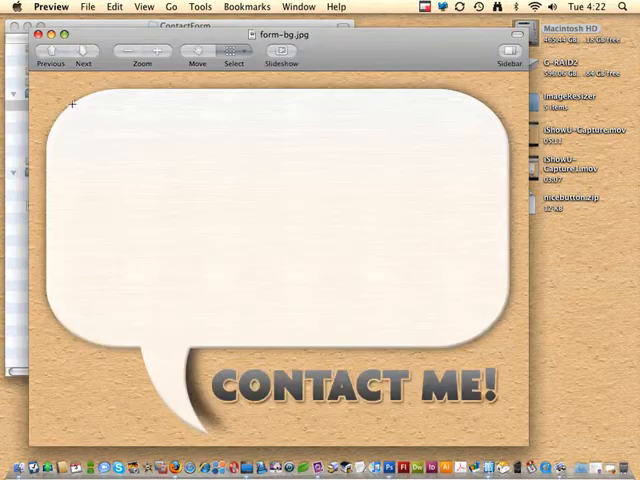
click(38, 33)
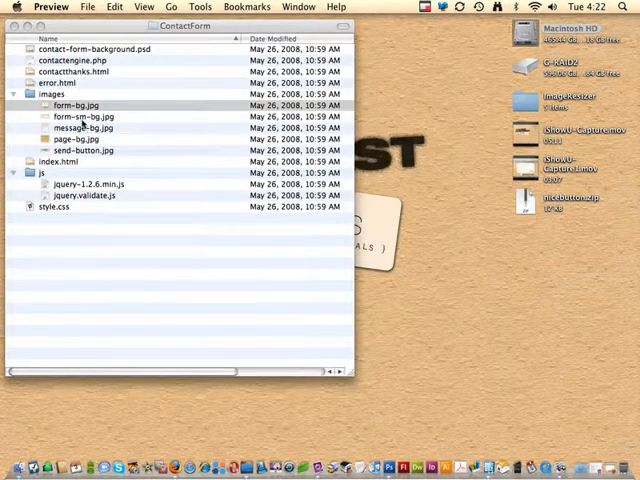
- Preview form-sm-bg.jpg and message-bg.jpg, then select contactengine.php, contactthanks.html and error.html
double_click(86, 119)
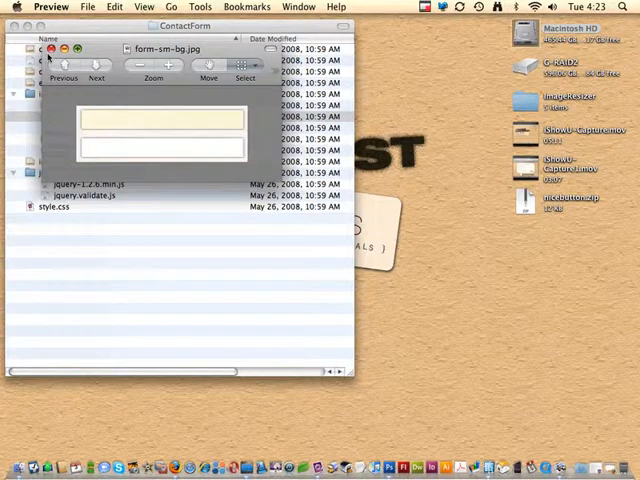
click(51, 48)
double_click(91, 127)
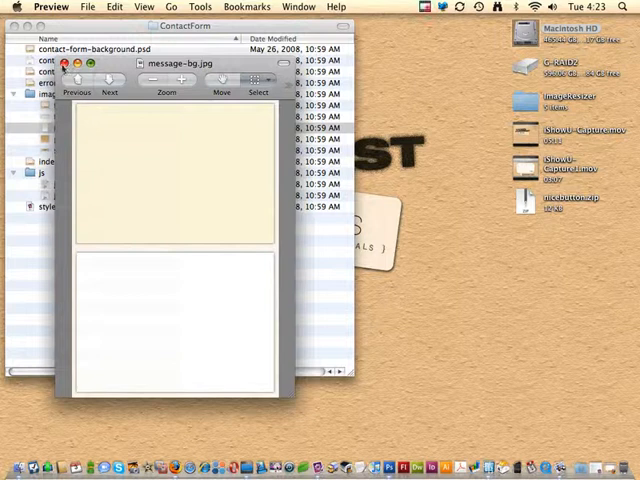
click(64, 63)
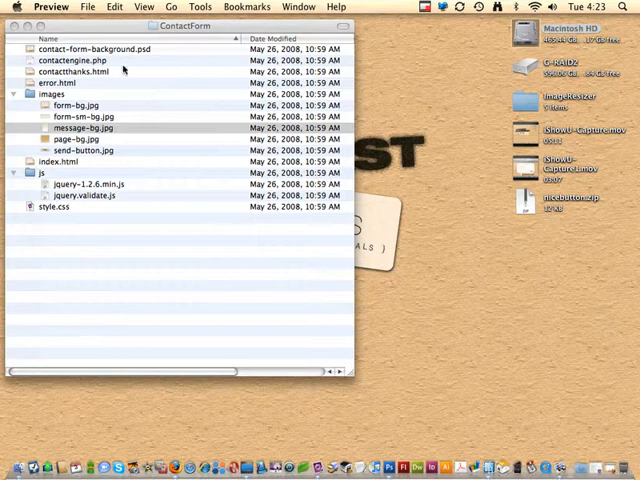
drag(124, 62, 118, 82)
- Select index.html and style.css in Finder, then index.html alone, and restore the TextMate editor
super+click(58, 161)
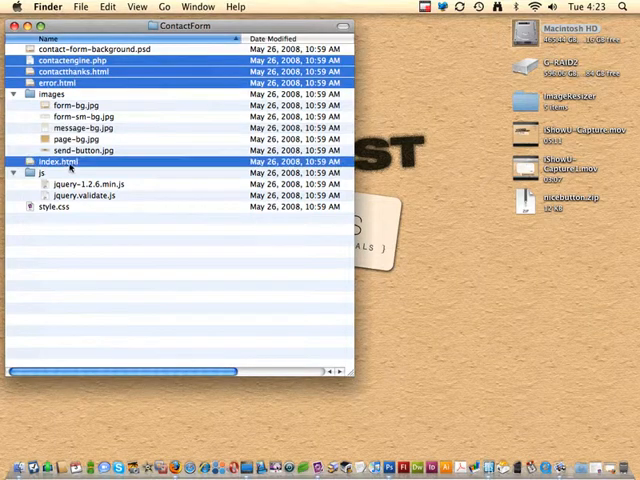
super+click(54, 206)
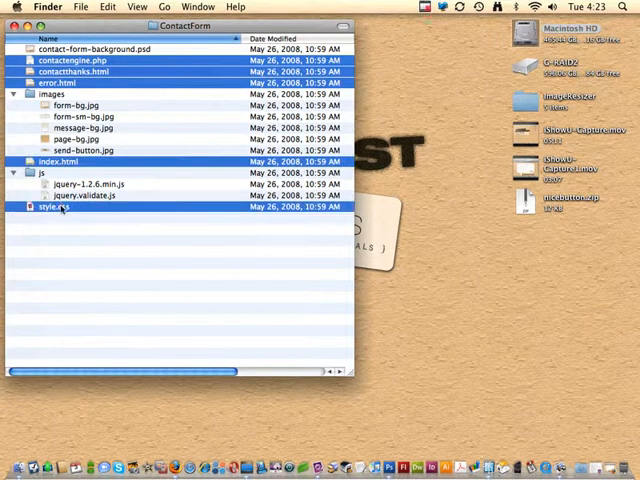
click(66, 222)
click(62, 161)
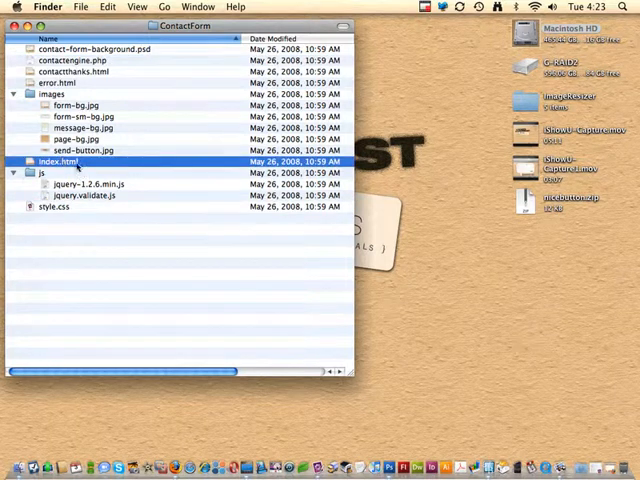
click(600, 465)
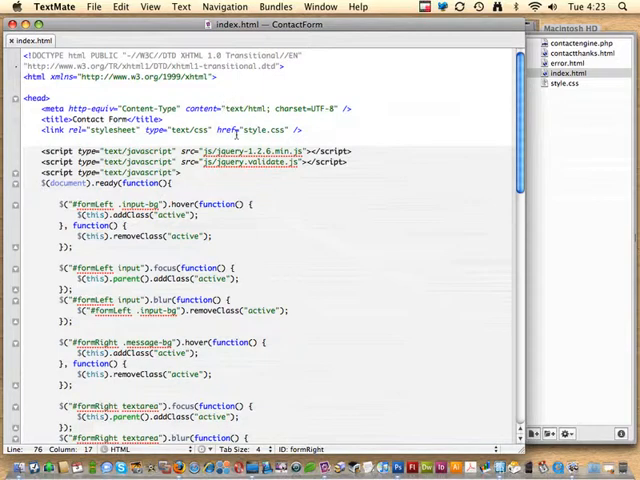
drag(303, 130, 37, 130)
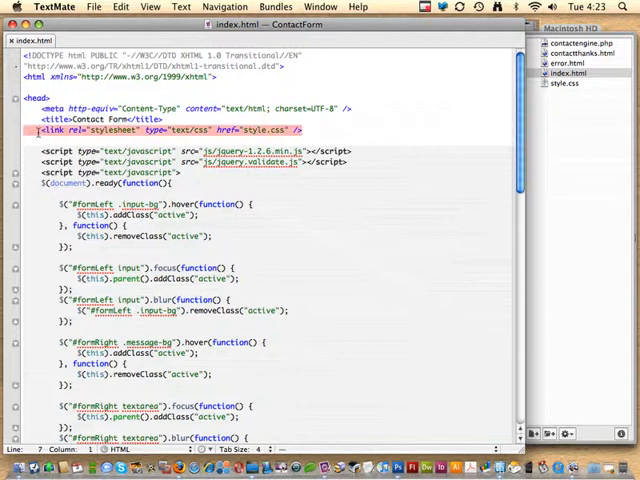
click(135, 151)
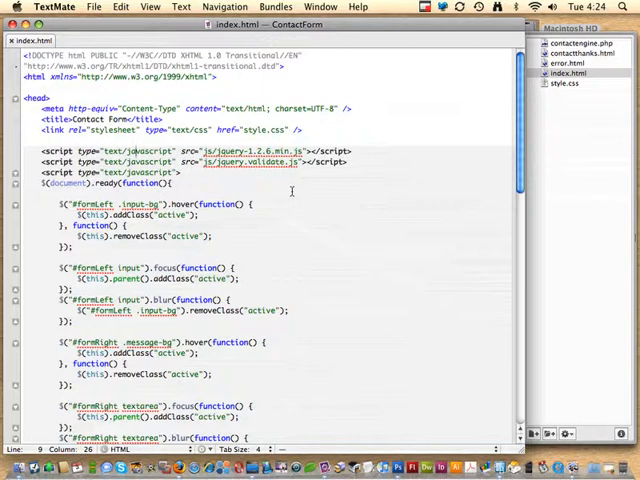
drag(38, 151, 362, 161)
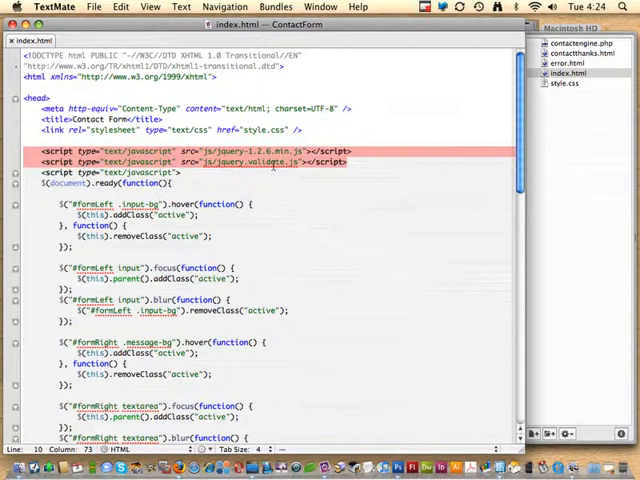
click(258, 199)
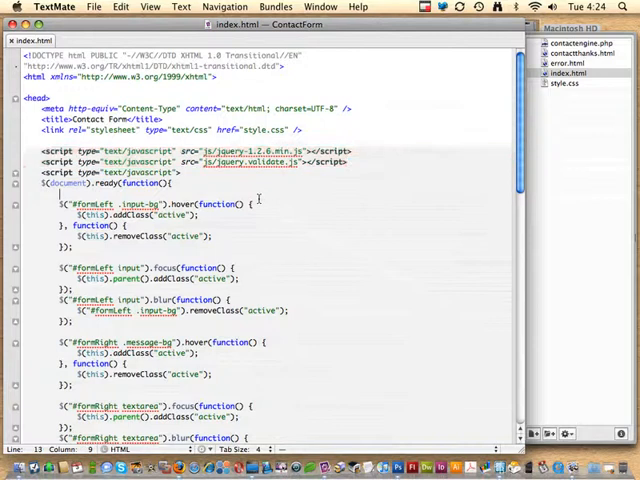
scroll(258, 199, down, 3)
scroll(258, 199, down, 4)
scroll(258, 199, down, 1)
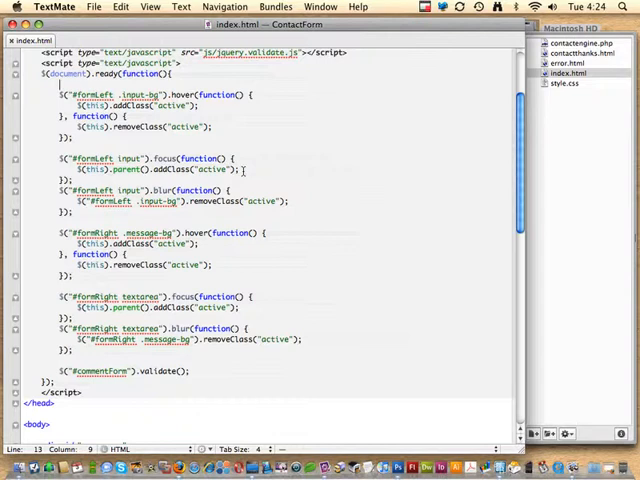
scroll(243, 170, down, 2)
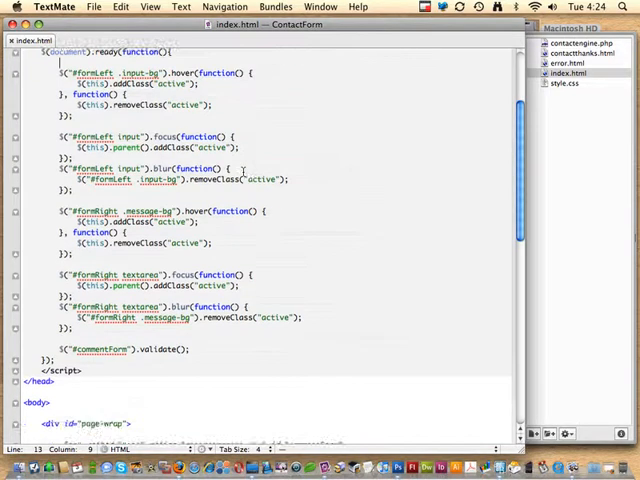
scroll(243, 170, down, 3)
scroll(243, 170, down, 2)
scroll(243, 170, down, 4)
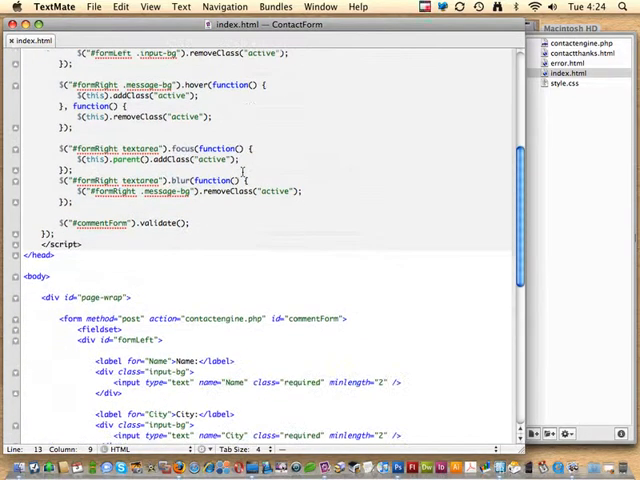
drag(190, 224, 58, 224)
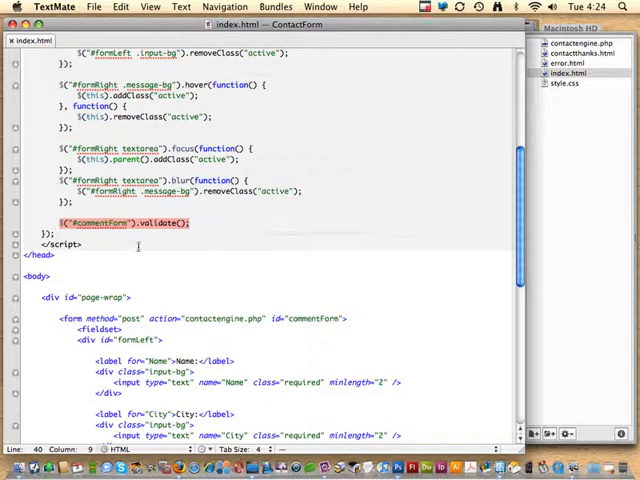
scroll(190, 292, down, 3)
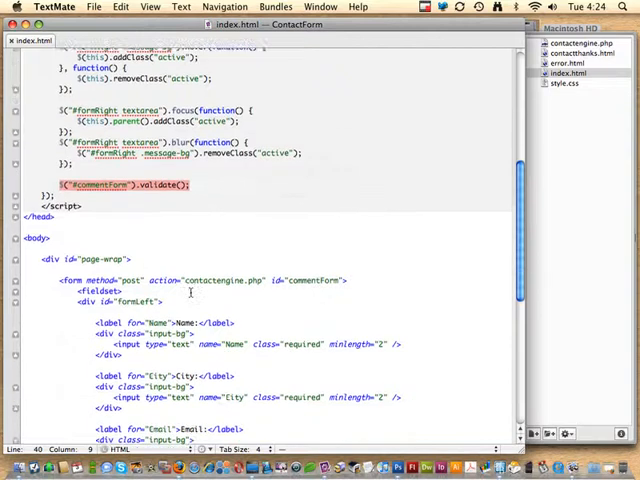
scroll(190, 292, down, 2)
scroll(190, 292, down, 2)
scroll(190, 292, down, 2)
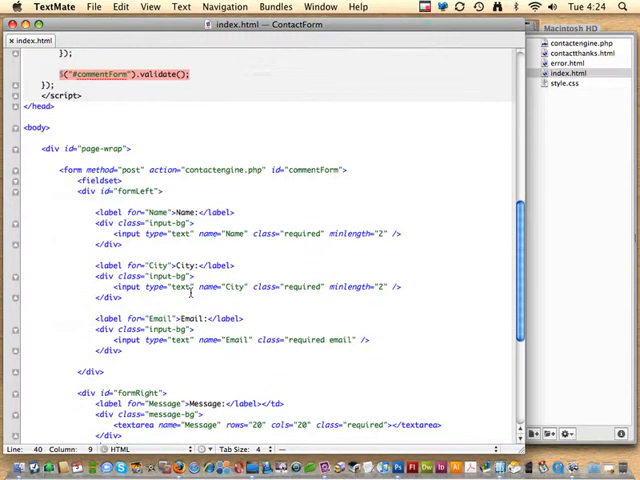
scroll(190, 292, down, 2)
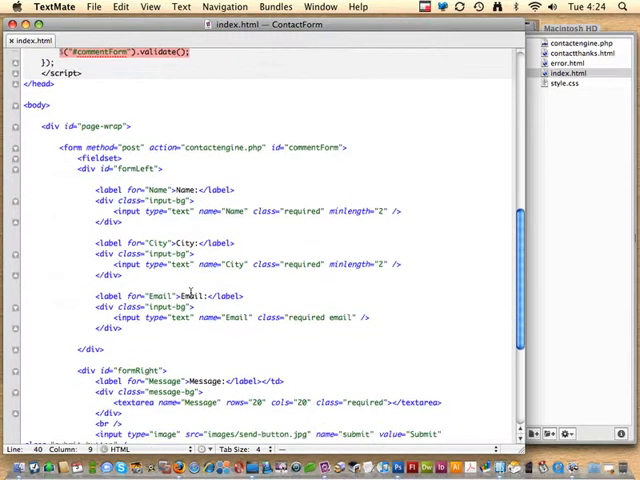
mouse_move(60, 147)
mouse_down()
mouse_move(95, 245)
mouse_move(100, 440)
mouse_up()
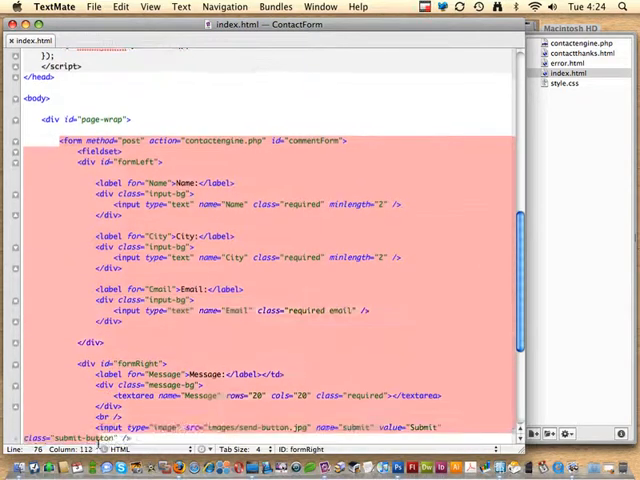
drag(100, 440, 92, 296)
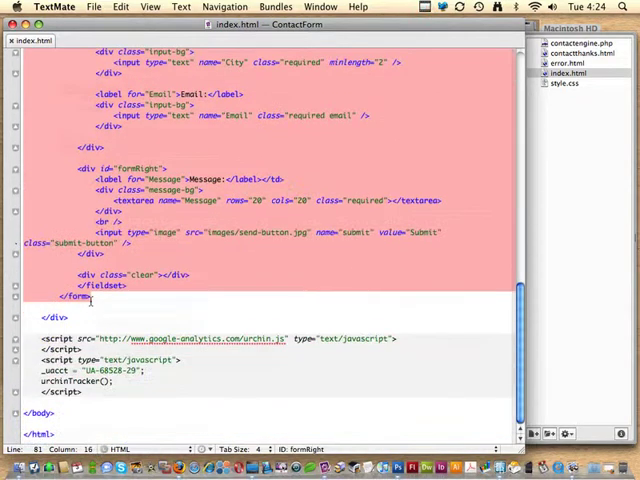
click(158, 247)
scroll(158, 247, up, 5)
scroll(158, 247, up, 5)
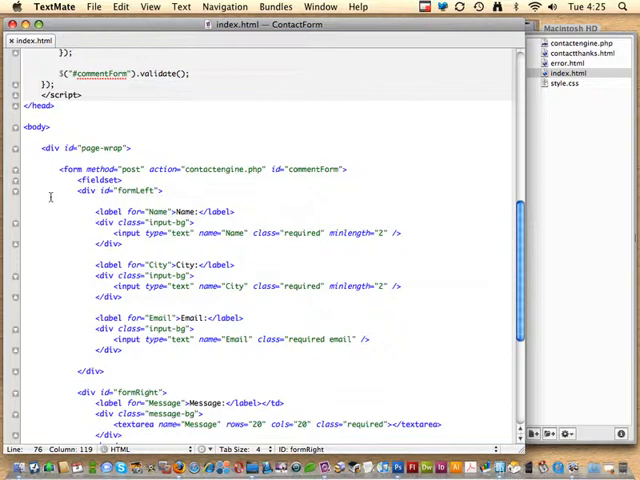
mouse_move(78, 190)
mouse_down()
mouse_move(124, 356)
mouse_move(114, 371)
mouse_up()
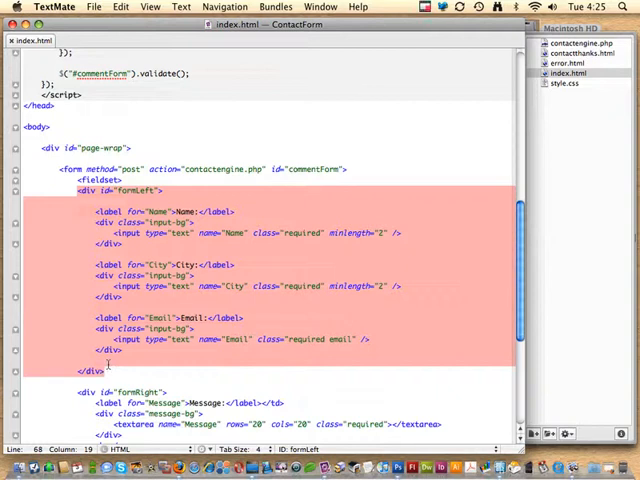
click(108, 363)
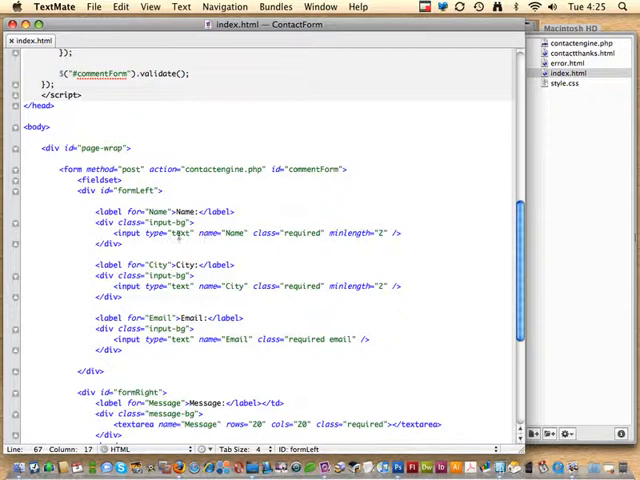
- Give the Name input id="Name" beside its label, then switch to the Firefox demo
click(252, 233)
text(id=)
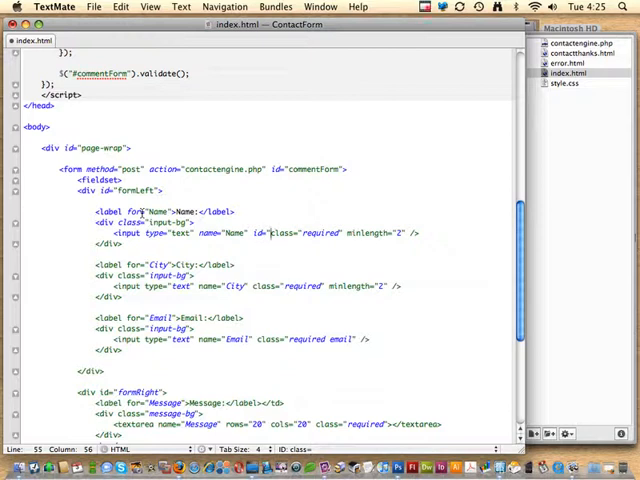
text("Name:)
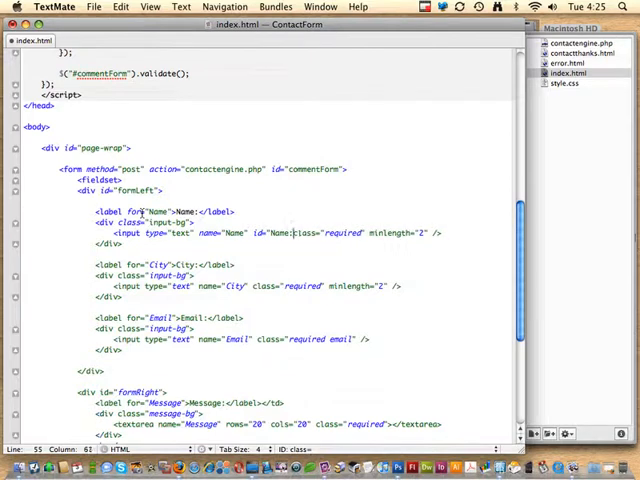
key(BackSpace)
text(")
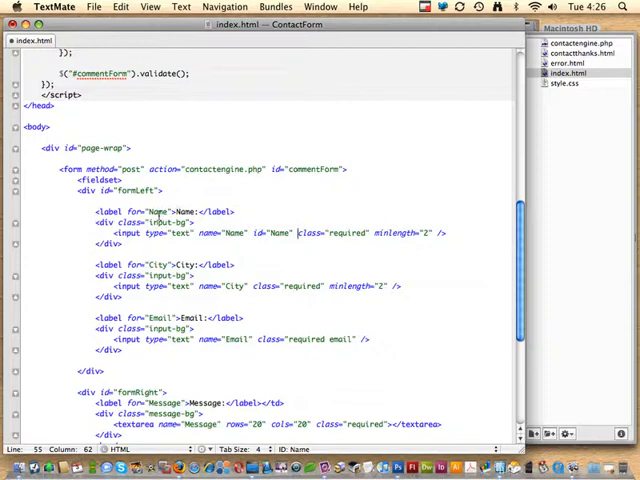
triple_click(183, 212)
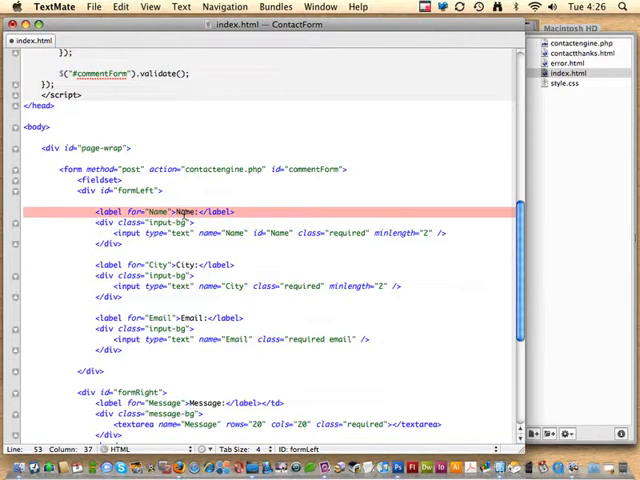
click(607, 462)
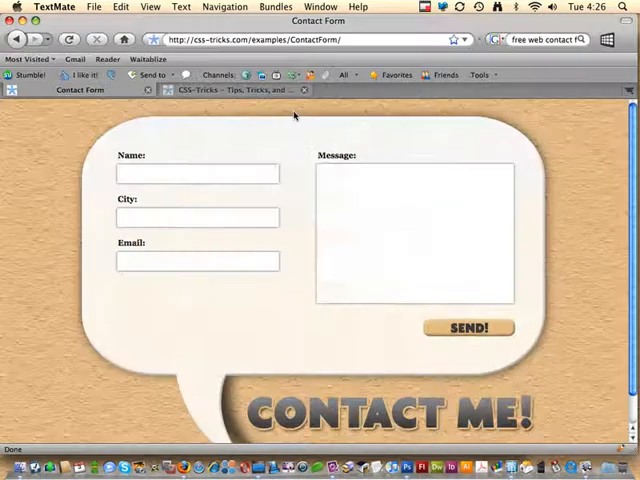
- Focus the demo's City field, then bring up Firefox's View menu for the Page Style choices
click(128, 202)
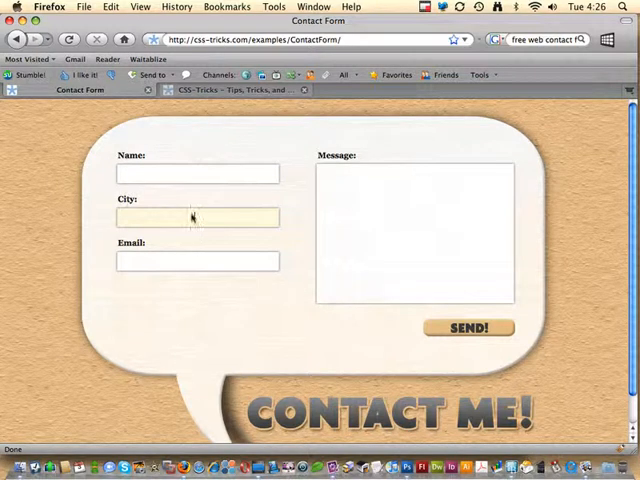
click(126, 10)
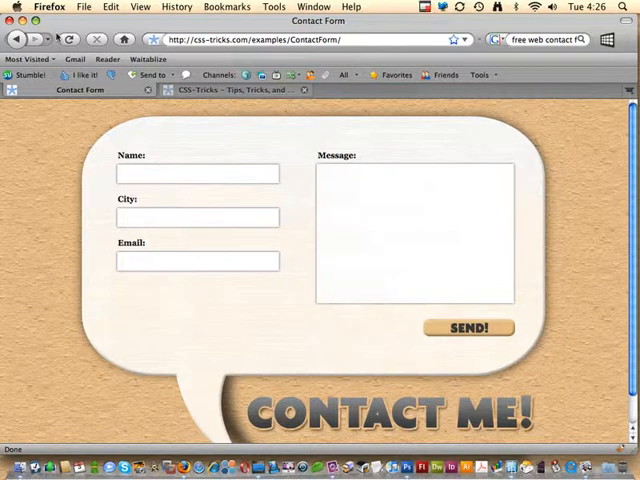
click(111, 7)
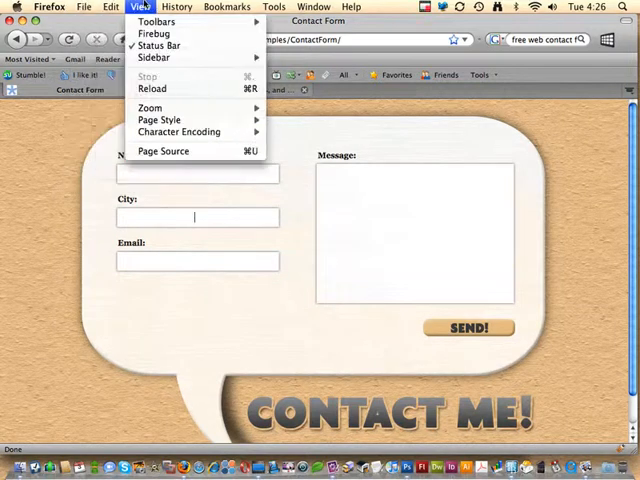
mouse_move(160, 120)
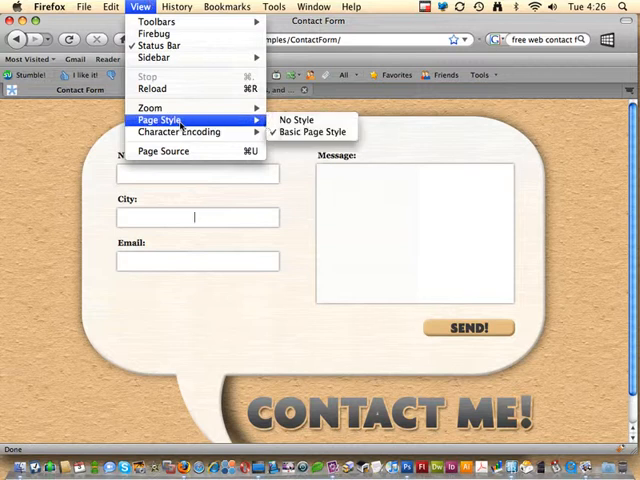
- Switch the demo page to No Style and step through its unstyled Name, City and Email fields
click(292, 120)
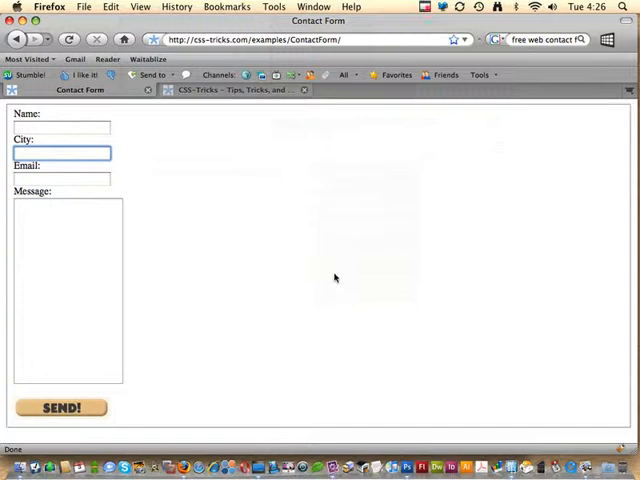
click(64, 125)
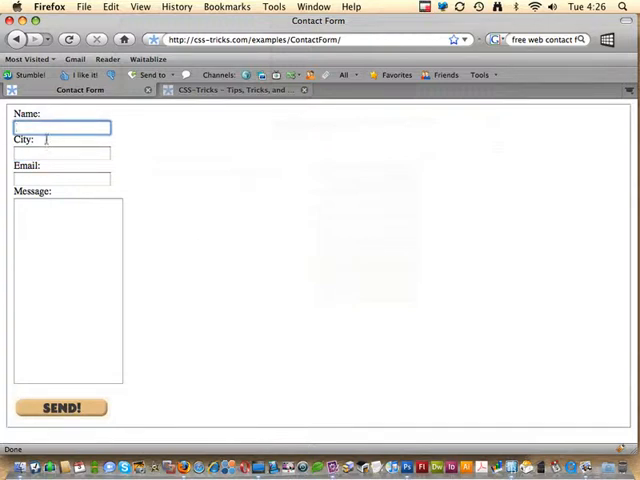
click(30, 152)
click(30, 177)
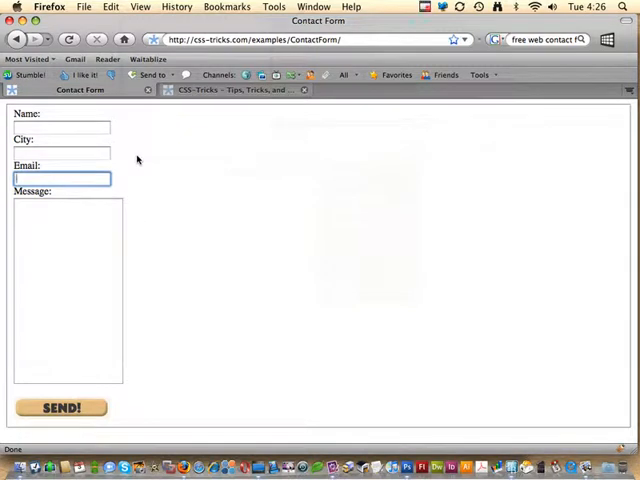
- Restore Basic Page Style on the demo and toggle the Firebug console
click(177, 7)
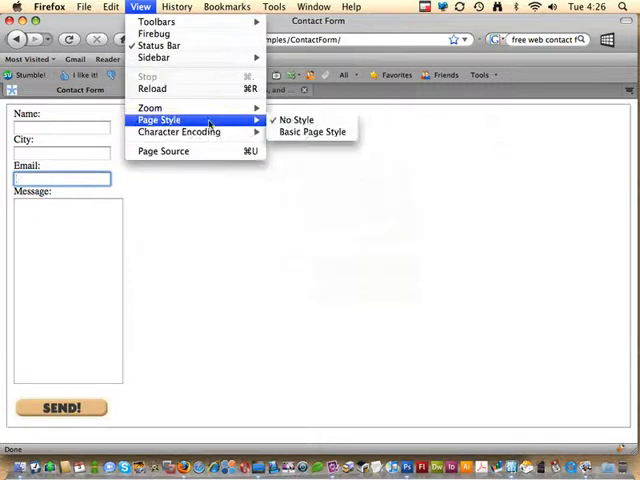
click(300, 132)
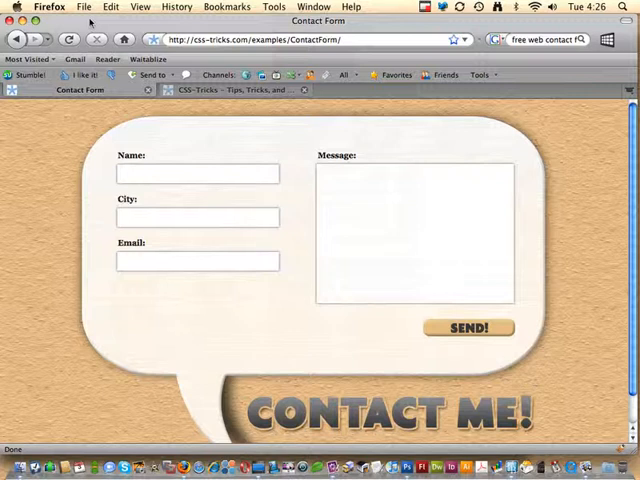
click(624, 449)
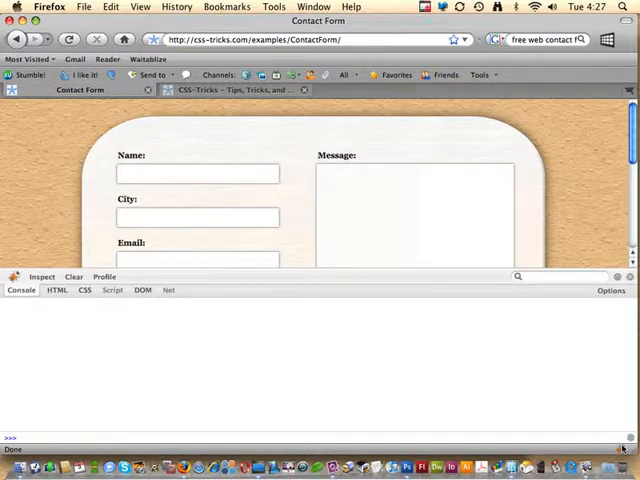
- Minimise Firefox, return to index.html in TextMate and select the Name field's input-bg wrapper div
click(16, 20)
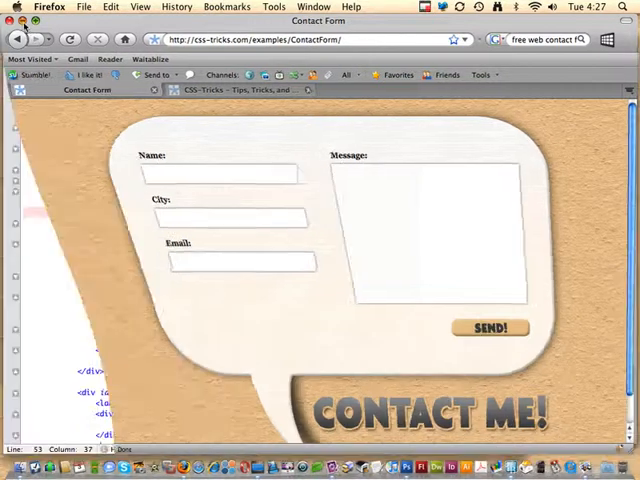
click(276, 339)
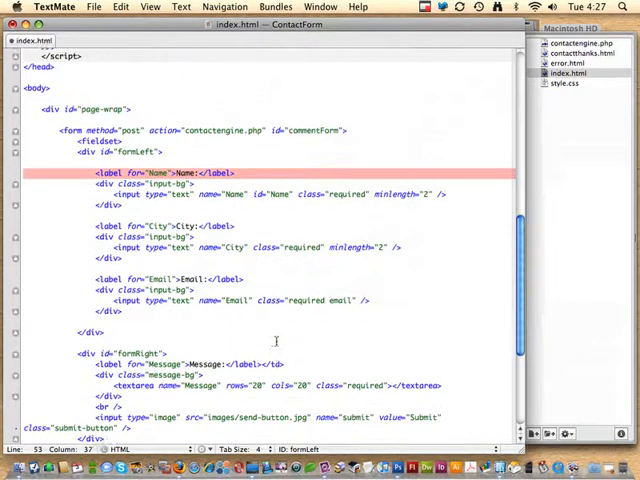
scroll(276, 339, down, 1)
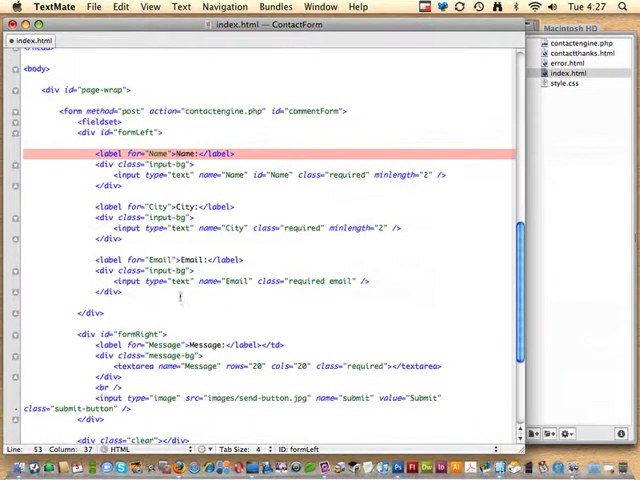
drag(96, 164, 193, 163)
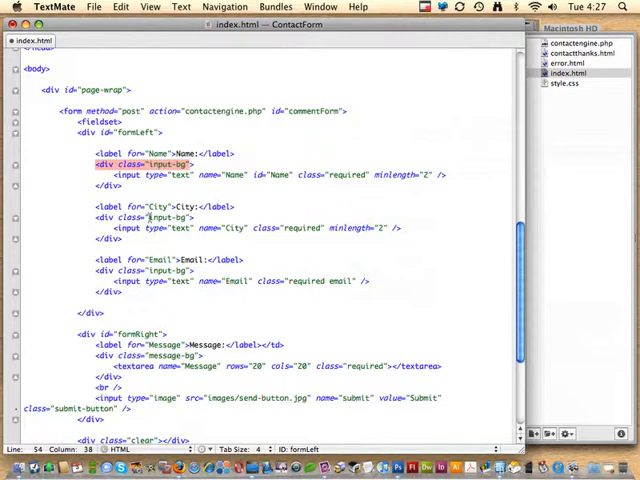
scroll(147, 247, down, 2)
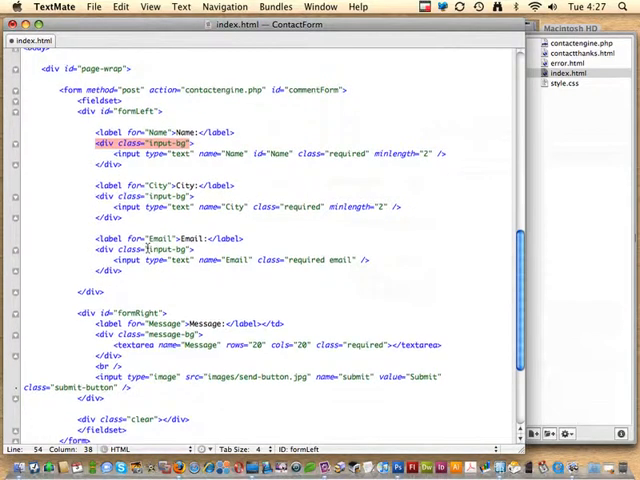
scroll(147, 247, down, 2)
scroll(147, 247, down, 2)
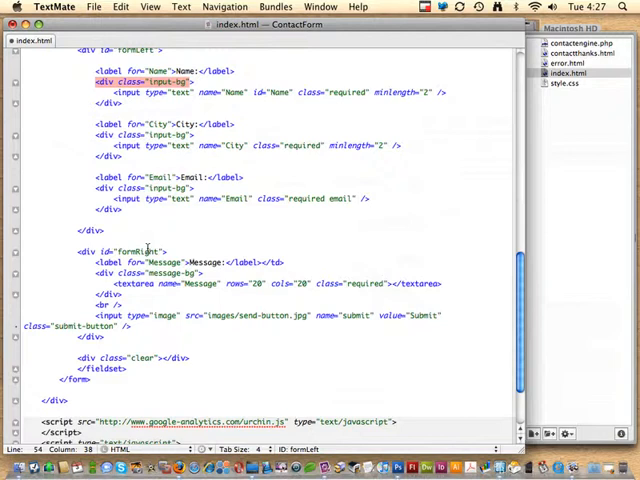
scroll(147, 247, down, 1)
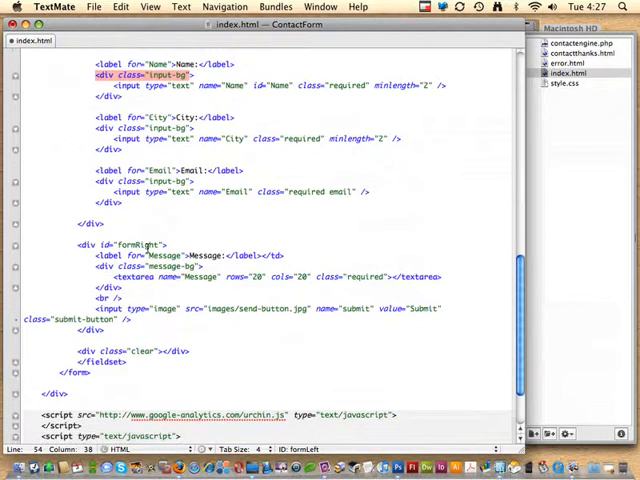
scroll(147, 247, down, 1)
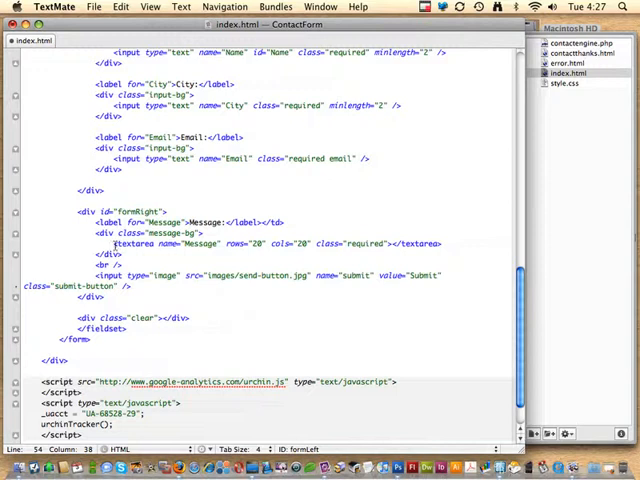
click(114, 244)
drag(114, 244, 254, 244)
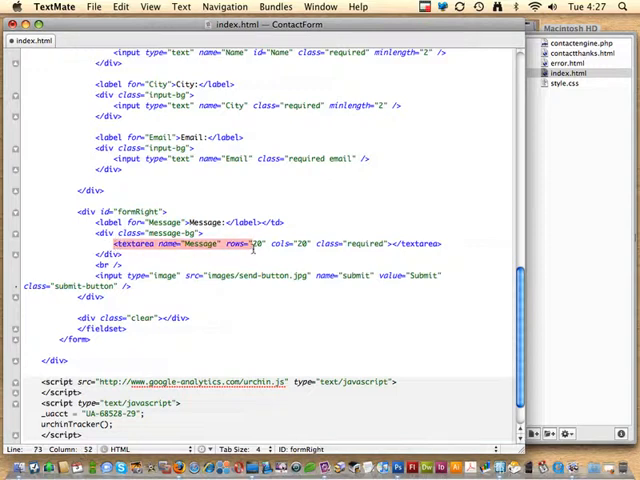
click(244, 258)
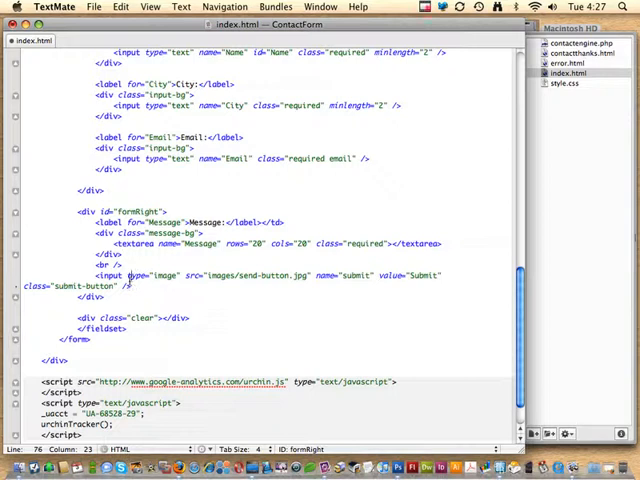
drag(129, 276, 170, 276)
click(170, 277)
drag(209, 276, 296, 278)
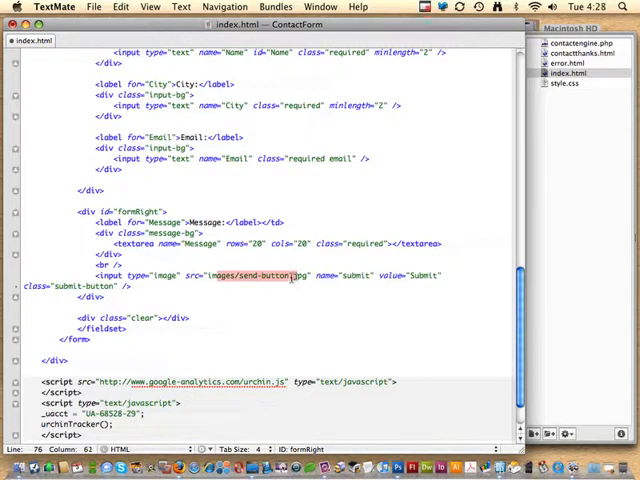
click(293, 276)
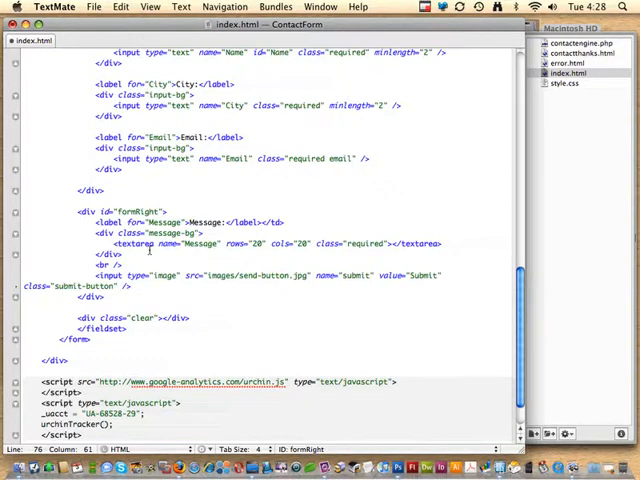
drag(97, 318, 171, 318)
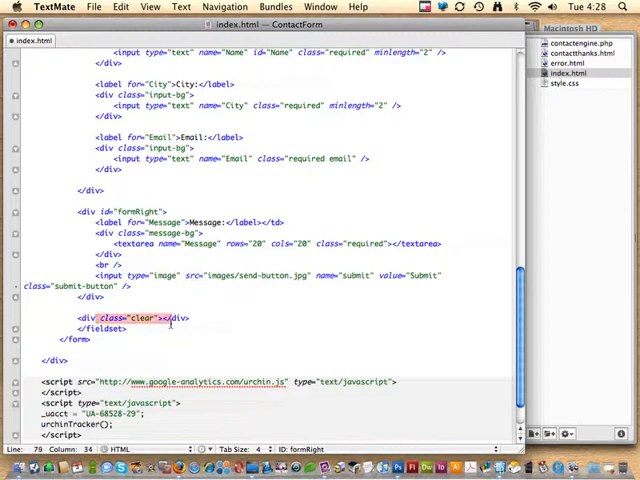
click(173, 318)
scroll(229, 308, down, 2)
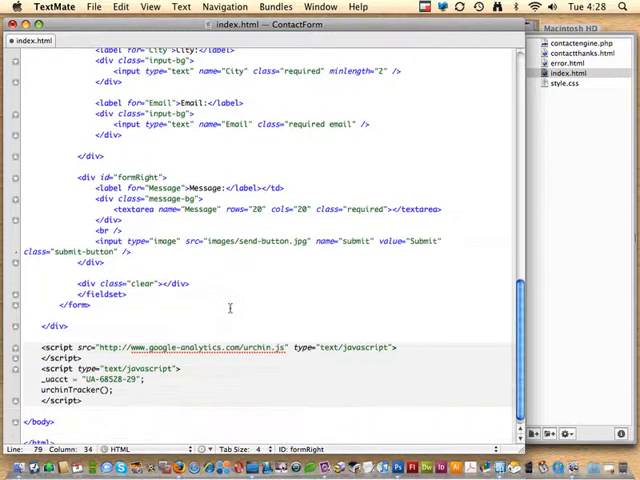
scroll(229, 308, up, 5)
scroll(229, 300, up, 4)
scroll(227, 295, down, 10)
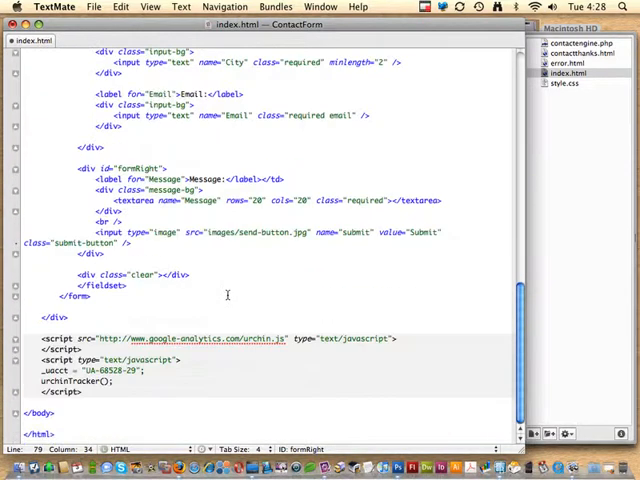
scroll(227, 295, up, 8)
scroll(227, 295, up, 6)
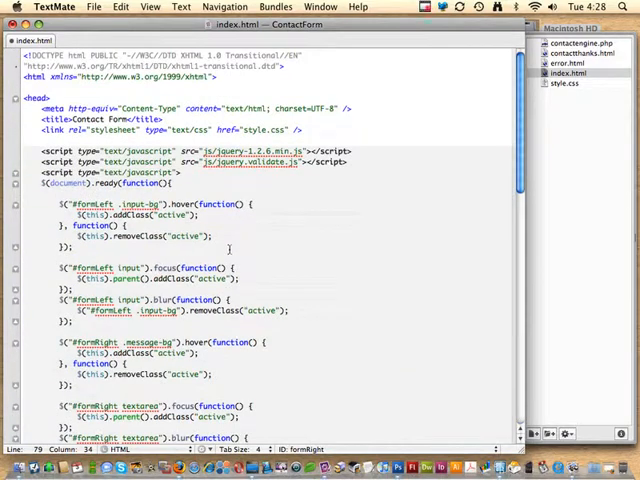
- In contactthanks.html, correct 'submiting' to 'submitting' and highlight the thank-you heading
click(580, 53)
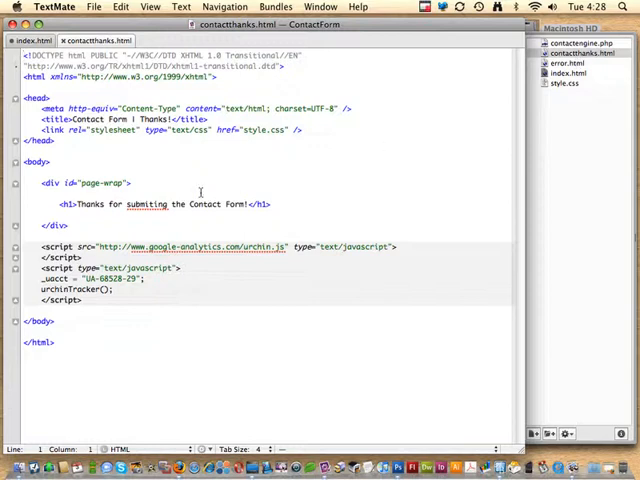
right_click(146, 206)
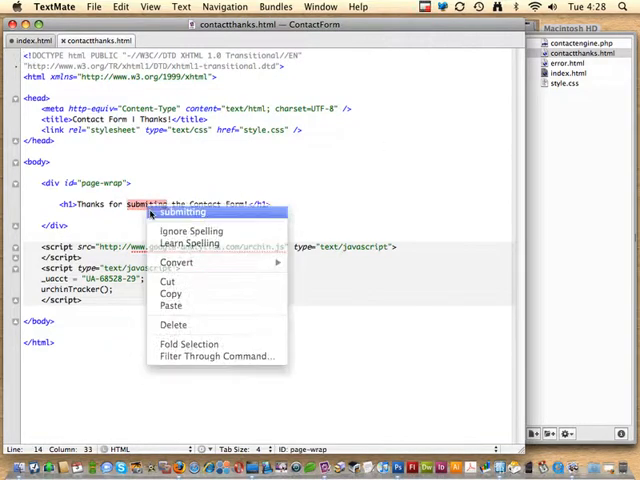
click(152, 213)
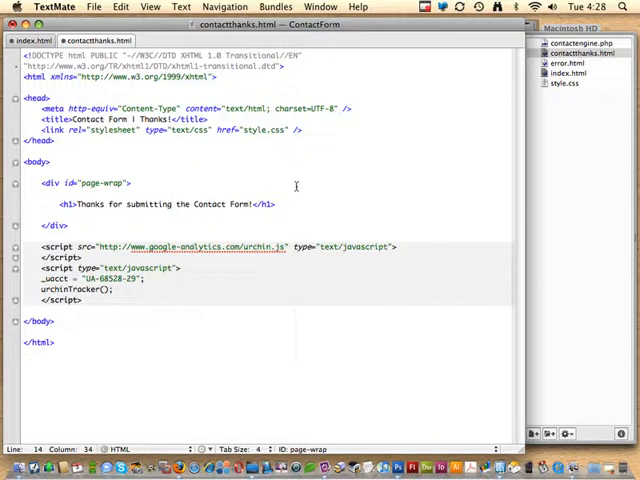
click(66, 204)
drag(100, 204, 222, 204)
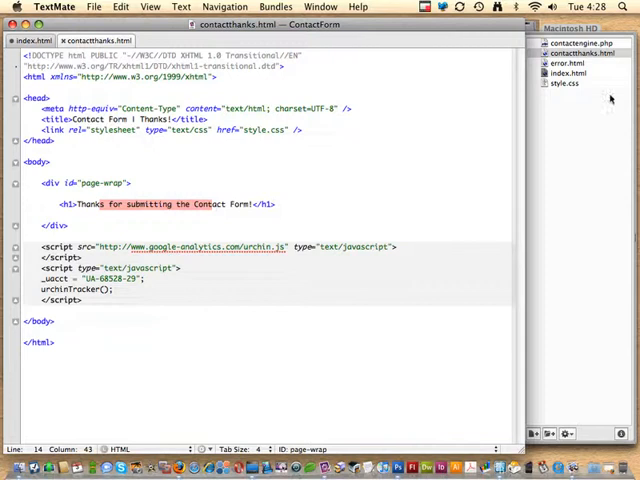
- Open error.html and then style.css from the project drawer
click(553, 64)
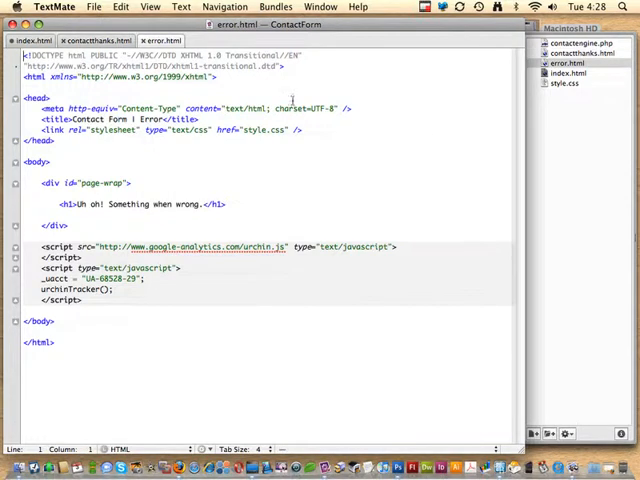
click(556, 83)
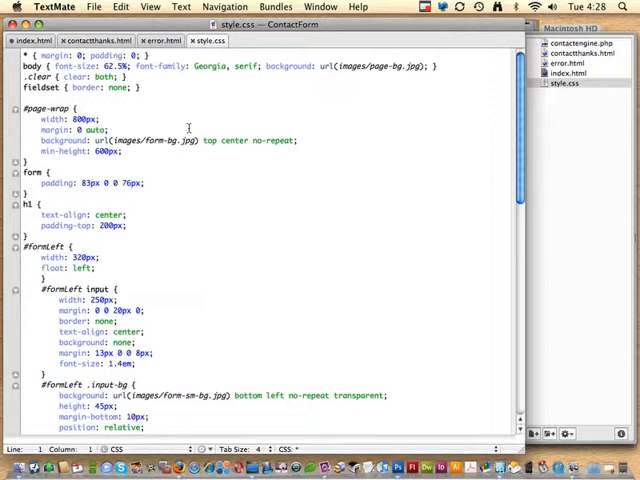
- Highlight the body background image and the #page-wrap centering margin in style.css
drag(291, 66, 412, 68)
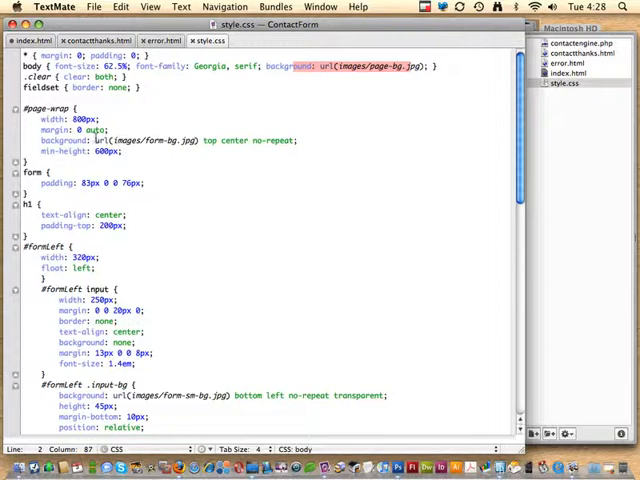
drag(62, 130, 232, 141)
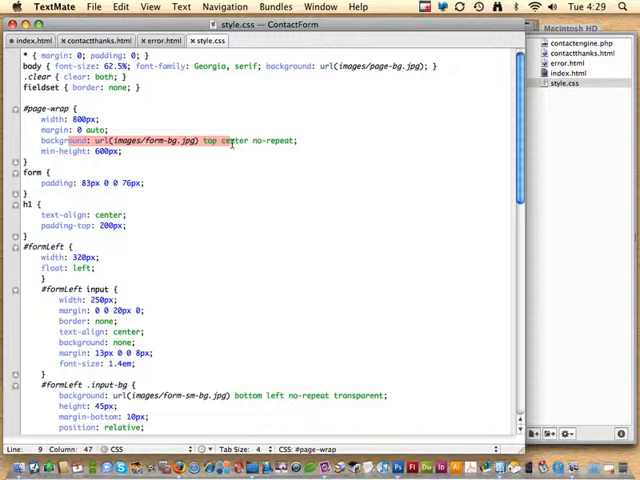
click(232, 142)
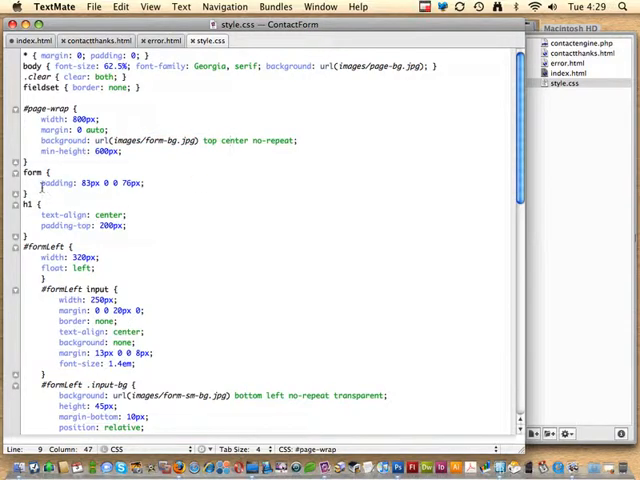
- Highlight the form padding values and the h1 alignment and top padding
drag(72, 183, 130, 184)
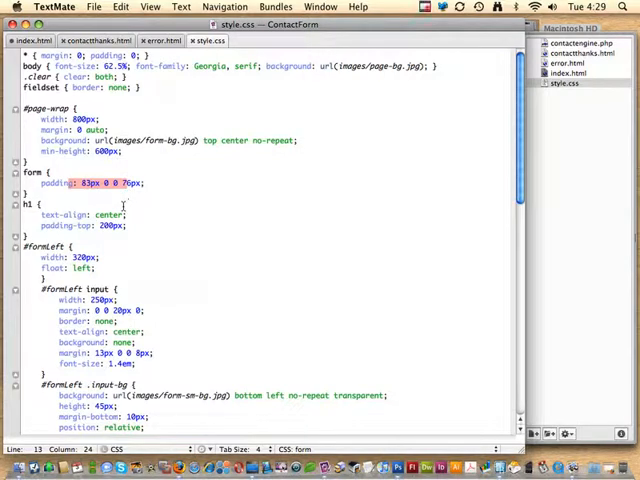
click(122, 205)
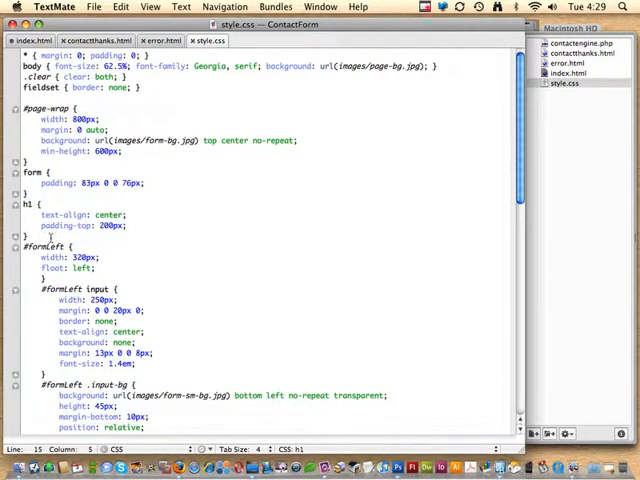
drag(40, 204, 51, 227)
click(107, 234)
scroll(183, 240, down, 3)
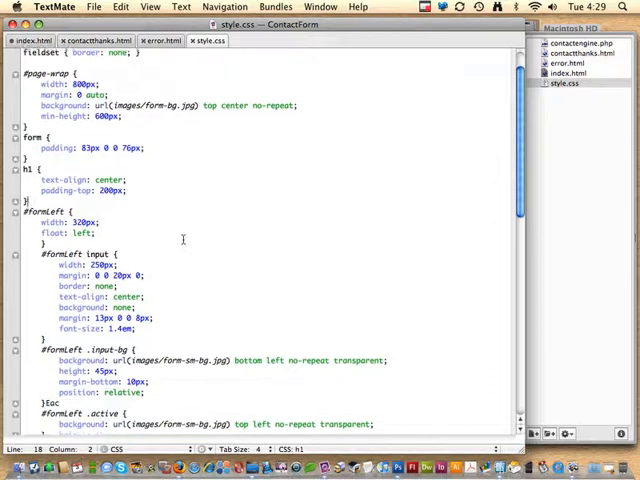
scroll(183, 240, down, 3)
scroll(183, 240, down, 3)
scroll(183, 240, down, 2)
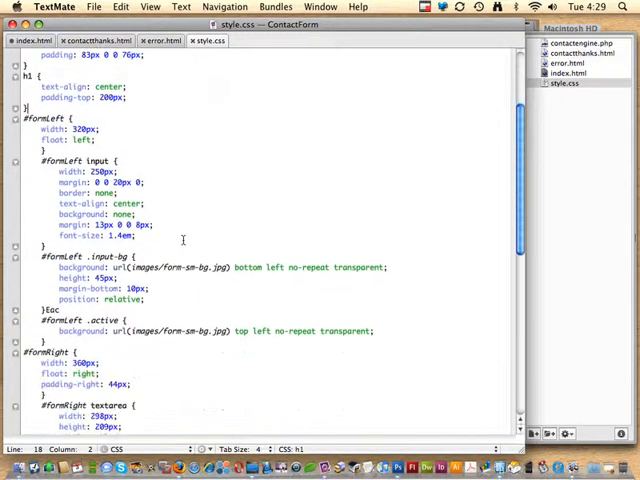
- Delete the stray characters after the #formLeft .input-bg brace and highlight the .active class name
click(48, 309)
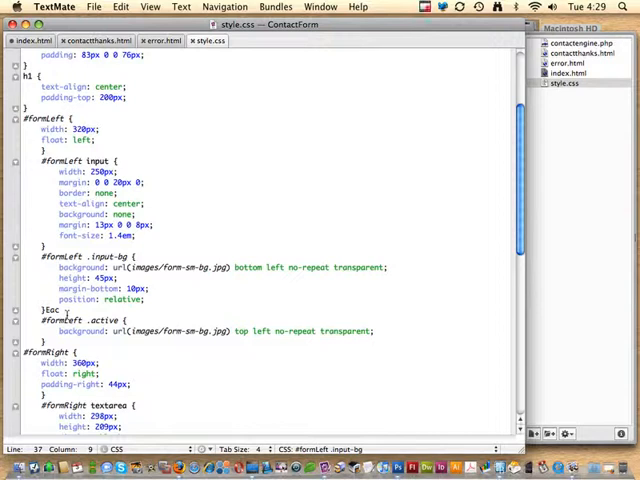
key(BackSpace)
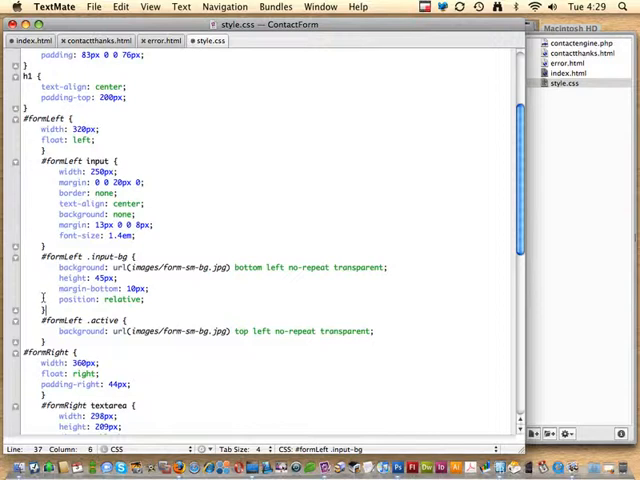
double_click(100, 320)
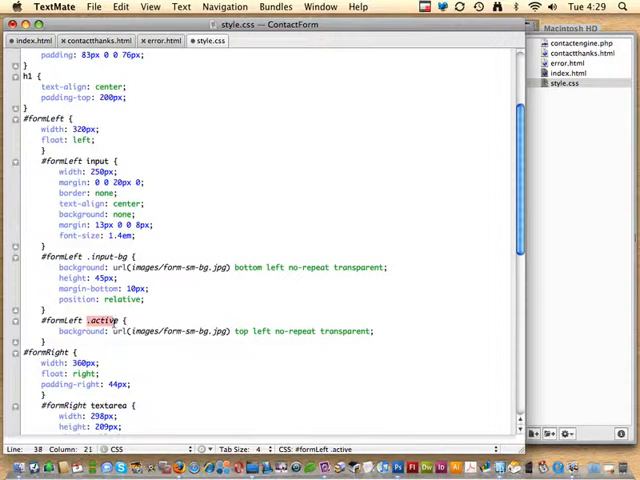
drag(117, 321, 124, 321)
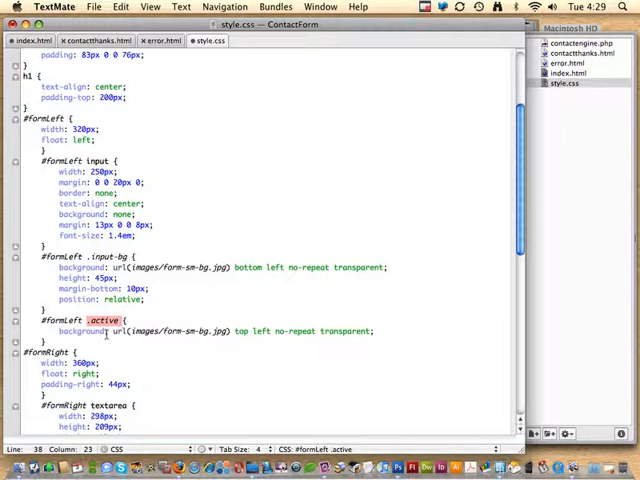
click(104, 331)
- Highlight the active background's top position, the input background's bottom position and its 45px height
click(190, 332)
double_click(240, 331)
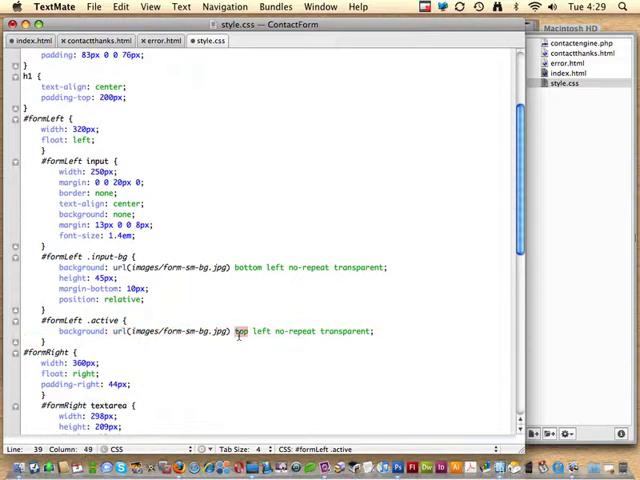
click(242, 267)
double_click(242, 267)
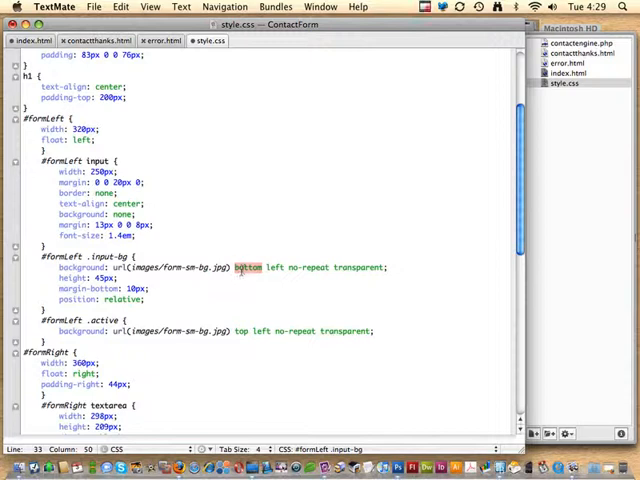
drag(59, 278, 112, 278)
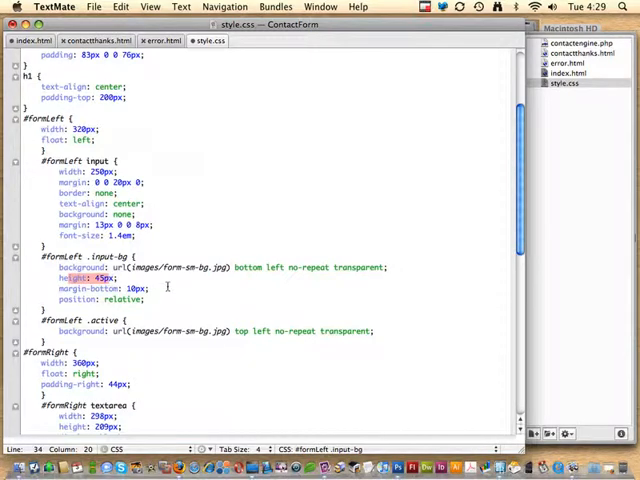
click(200, 309)
scroll(200, 309, down, 3)
scroll(200, 309, down, 3)
scroll(200, 309, down, 3)
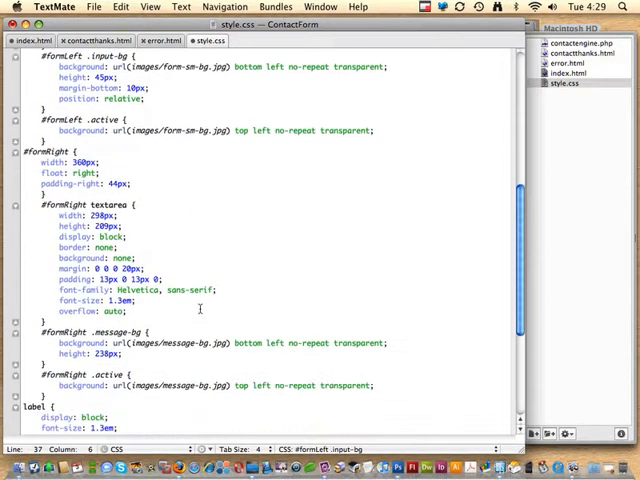
scroll(200, 309, down, 1)
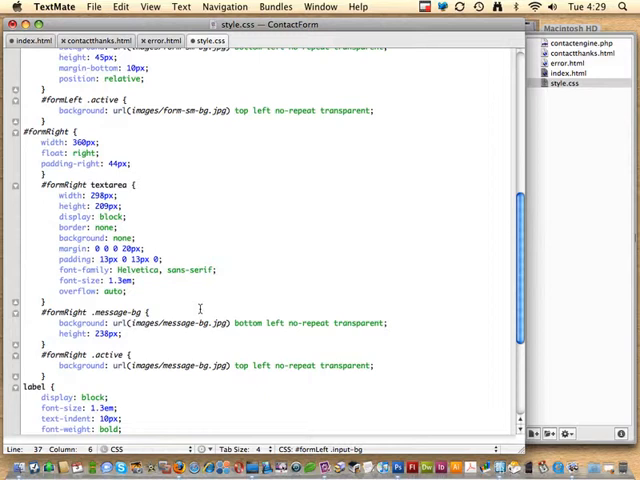
drag(186, 323, 233, 354)
click(233, 354)
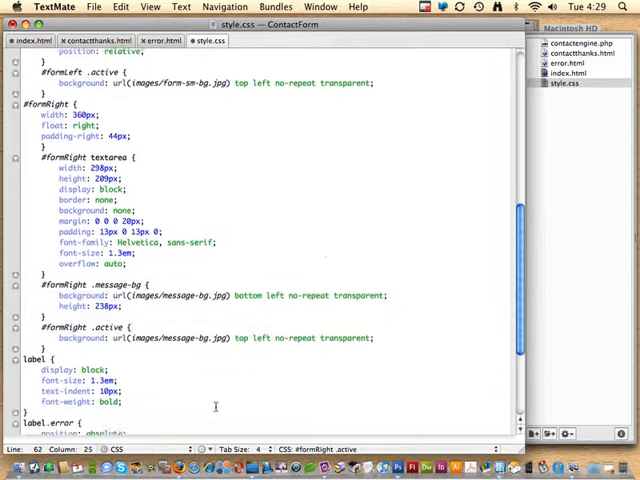
scroll(215, 406, down, 4)
scroll(215, 406, down, 3)
scroll(215, 400, down, 1)
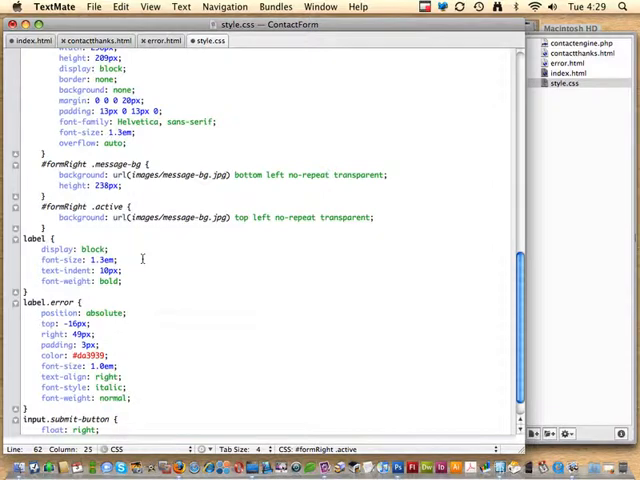
double_click(33, 238)
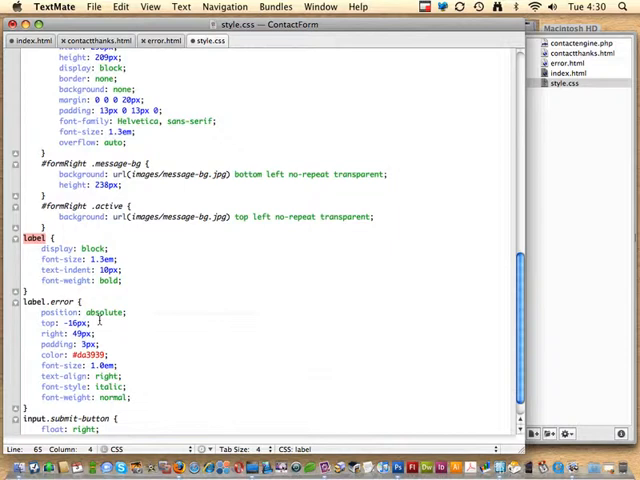
scroll(132, 320, down, 2)
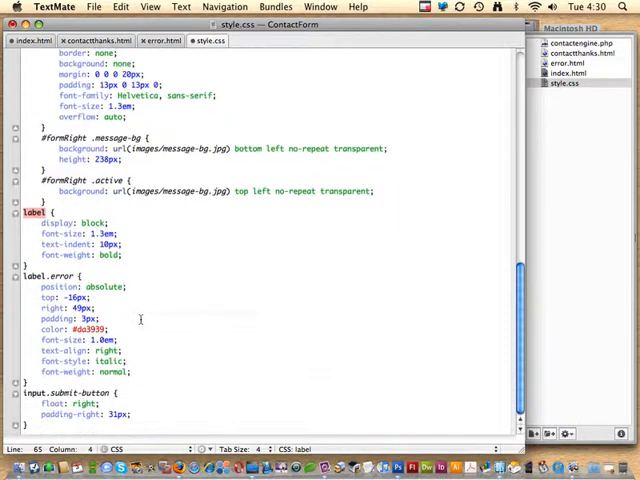
scroll(140, 320, up, 5)
scroll(140, 320, up, 4)
scroll(140, 320, up, 3)
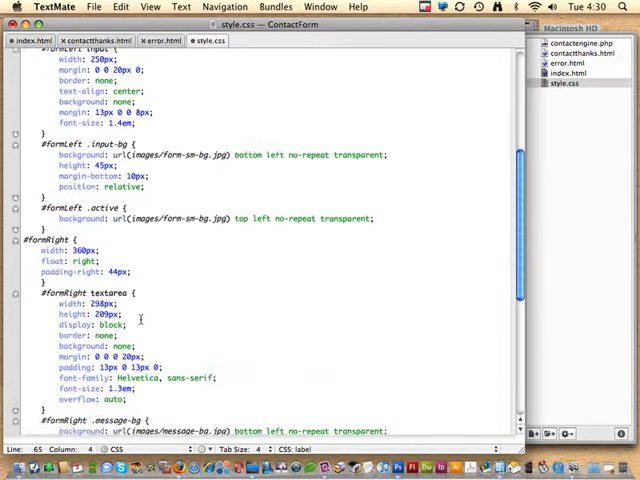
scroll(140, 320, up, 4)
scroll(140, 320, up, 2)
scroll(140, 320, up, 3)
scroll(140, 320, down, 3)
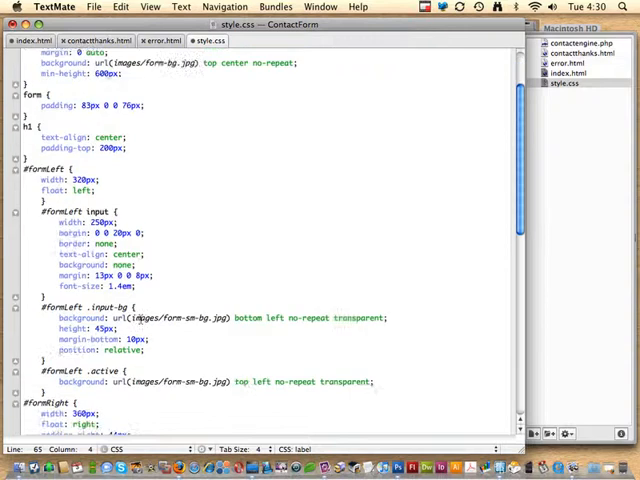
scroll(140, 320, down, 4)
scroll(140, 320, down, 5)
scroll(140, 320, down, 5)
scroll(140, 320, down, 2)
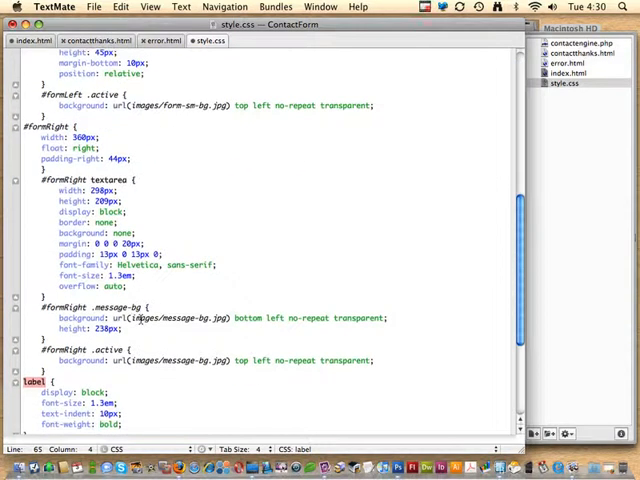
scroll(140, 318, up, 2)
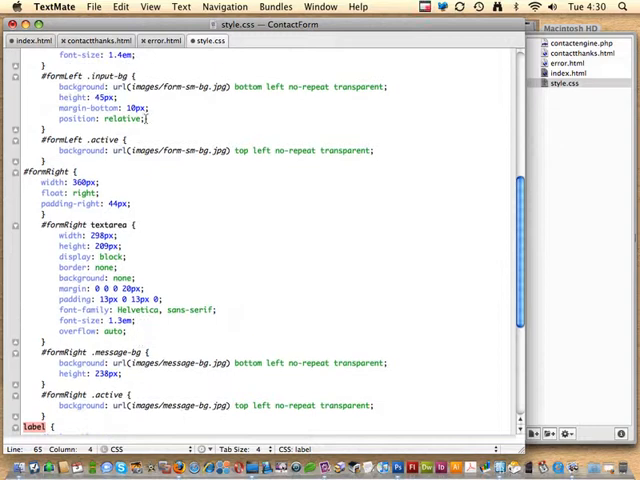
drag(147, 118, 57, 119)
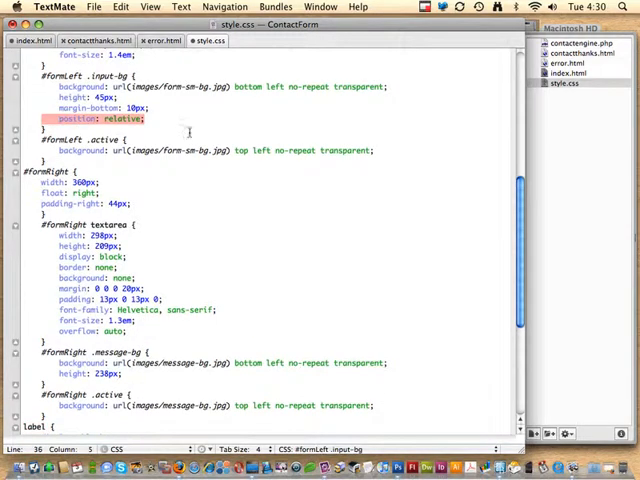
scroll(190, 200, down, 5)
scroll(190, 200, down, 3)
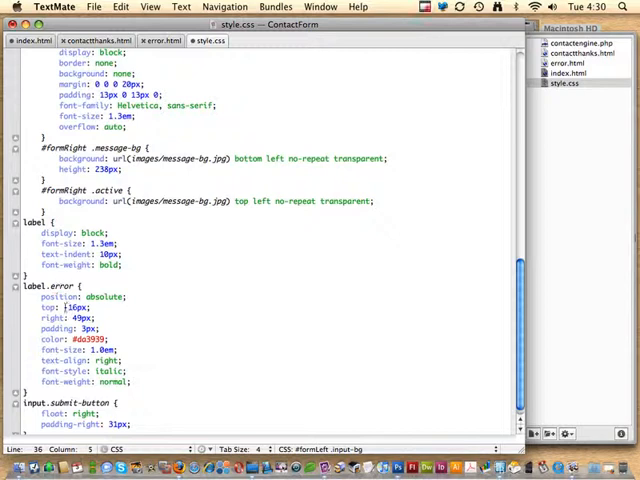
drag(42, 297, 99, 298)
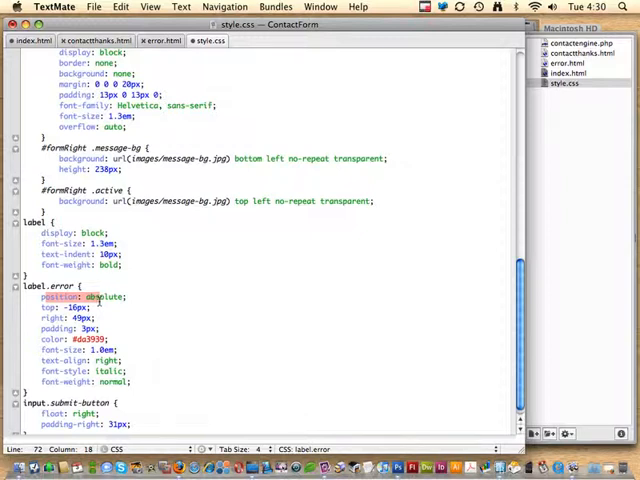
- Highlight the label.error selector and its top/right offsets, then switch to the Firefox demo
click(114, 307)
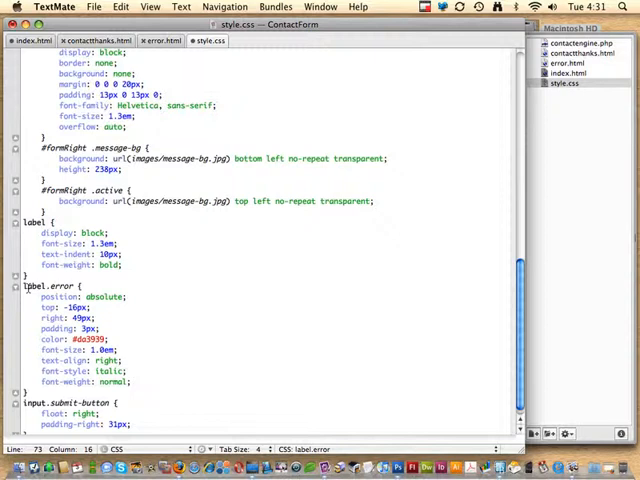
drag(23, 286, 75, 286)
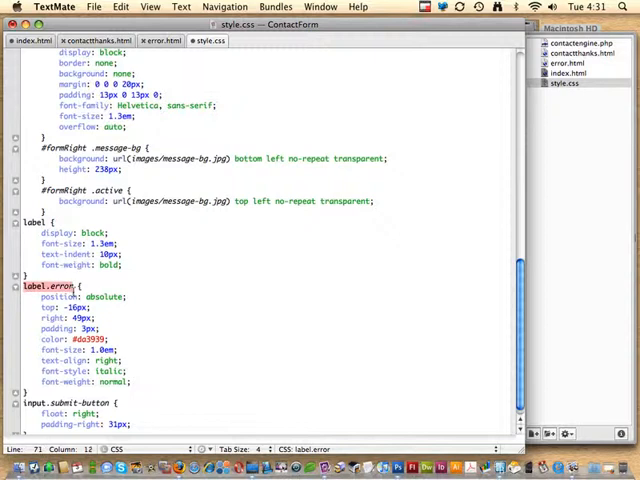
click(110, 317)
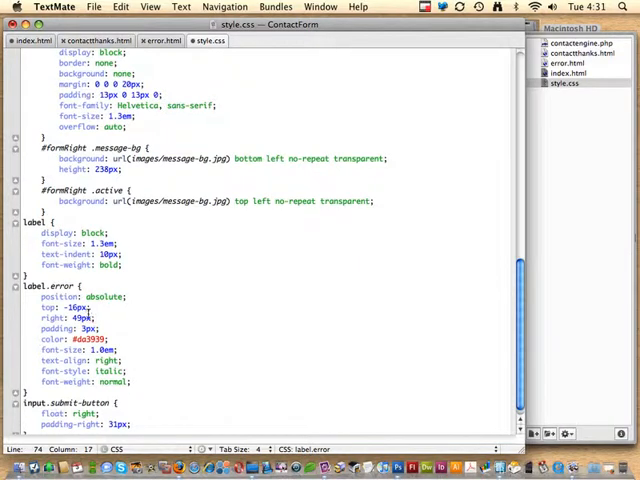
drag(97, 317, 40, 307)
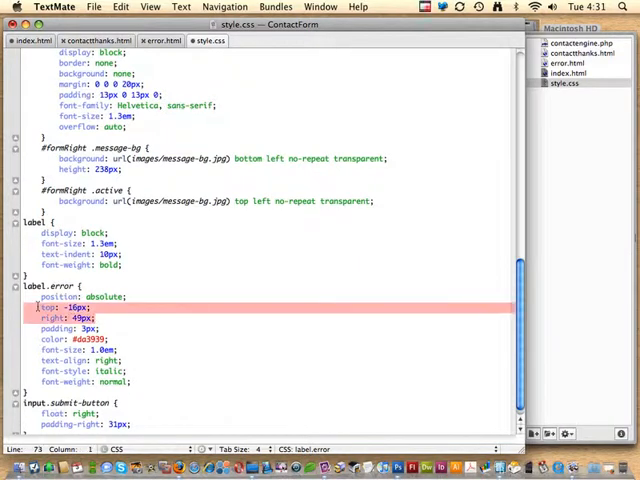
click(588, 464)
- Submit the empty form to show 'This field is required', then close Firefox back to style.css
click(460, 325)
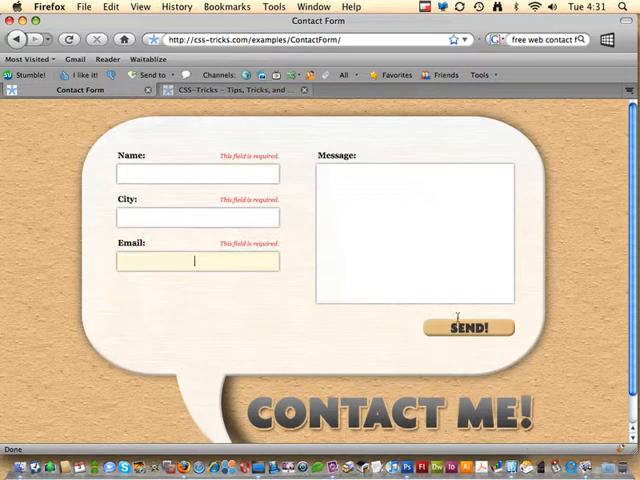
drag(247, 158, 222, 158)
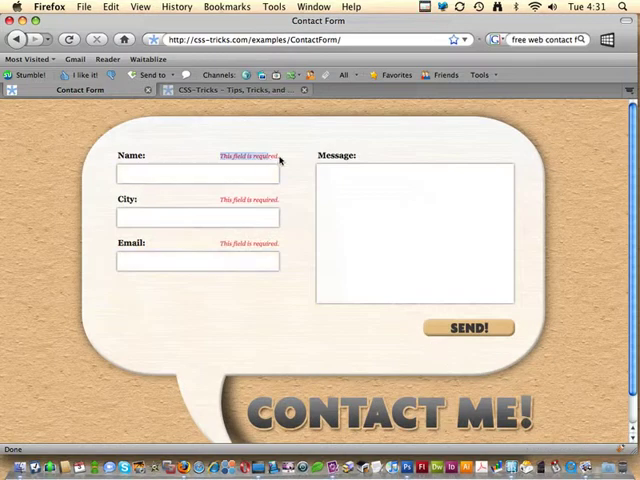
click(224, 170)
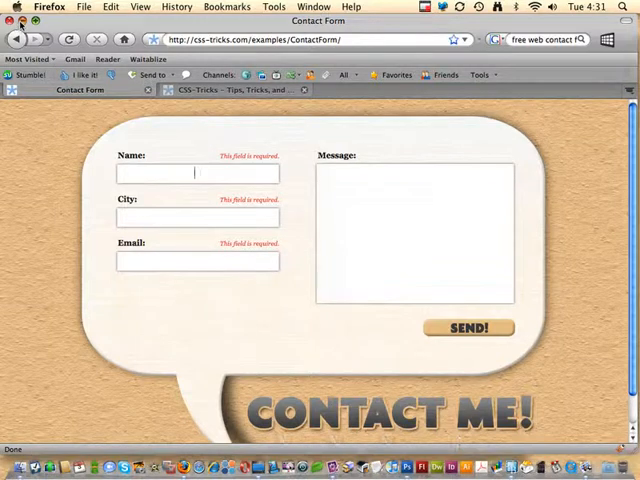
click(11, 20)
click(171, 320)
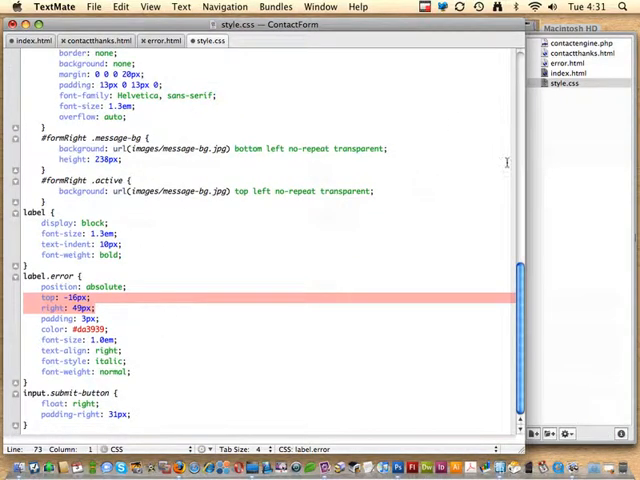
- In index.html, highlight the form element's opening line and its contactengine.php action target
click(565, 73)
click(317, 223)
scroll(317, 223, down, 5)
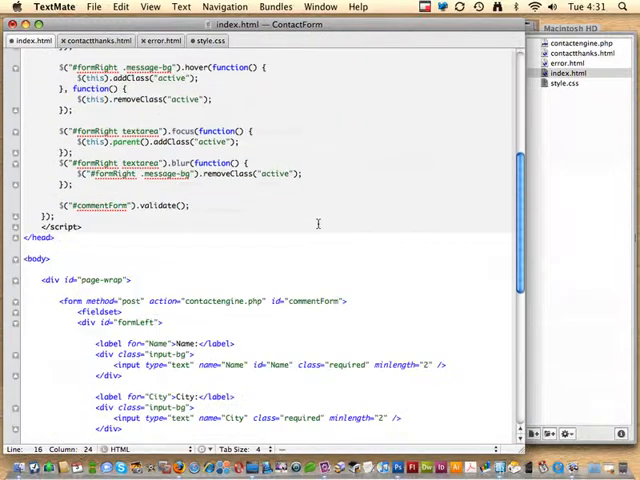
scroll(310, 224, down, 3)
drag(60, 261, 346, 261)
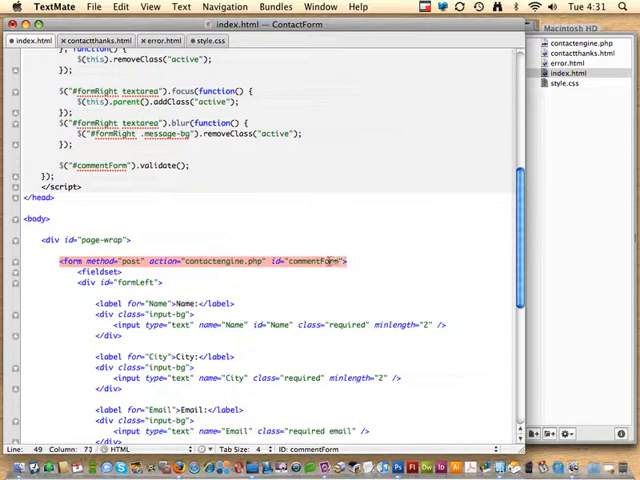
click(161, 262)
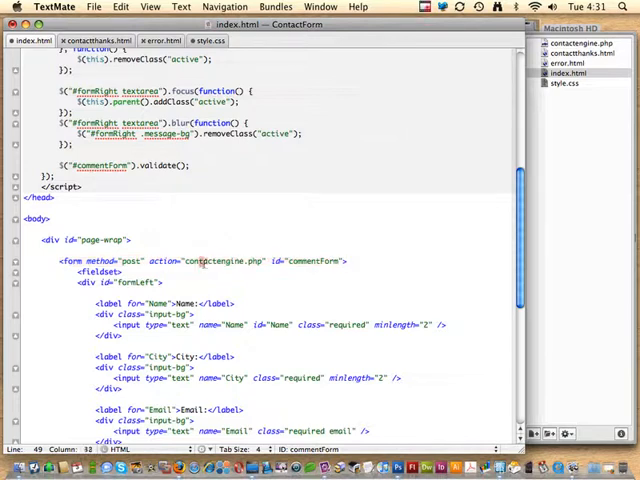
double_click(212, 261)
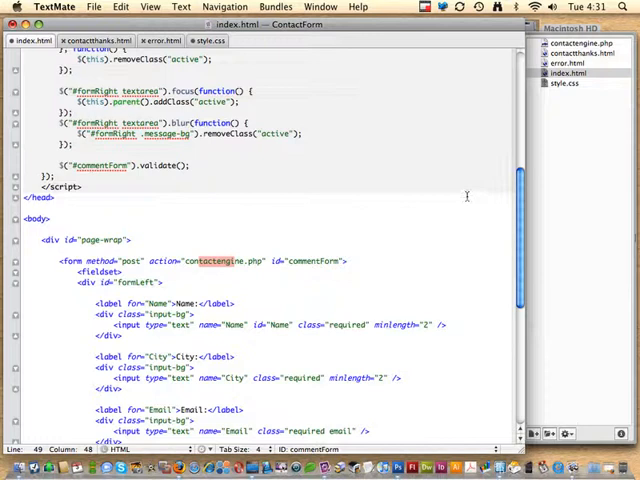
- Open the contactengine.php script from the project drawer
click(575, 43)
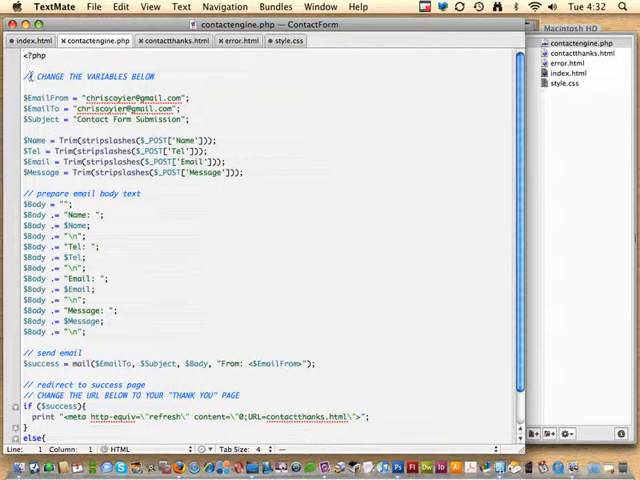
drag(24, 76, 88, 76)
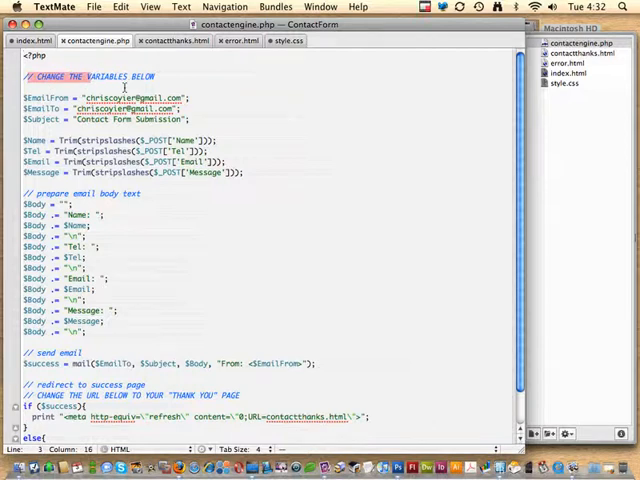
mouse_move(205, 119)
mouse_down()
mouse_move(30, 137)
mouse_move(24, 98)
mouse_up()
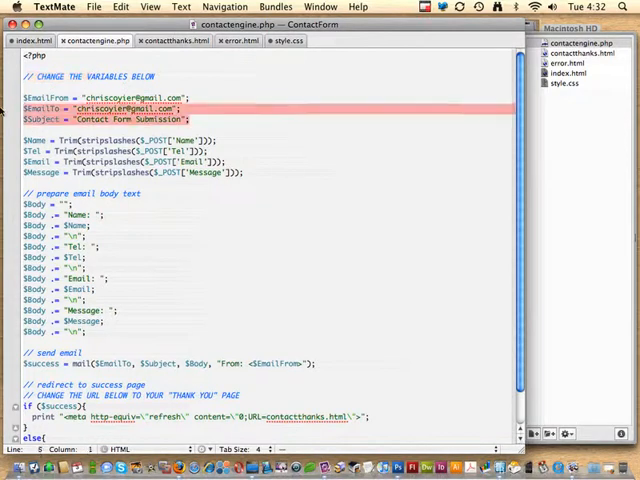
click(118, 97)
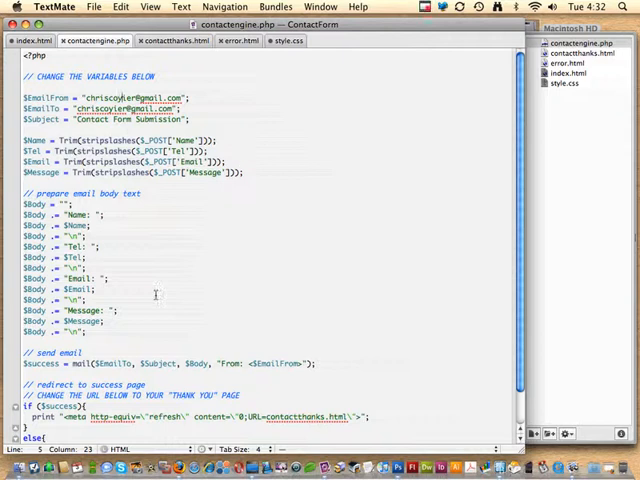
scroll(169, 318, down, 1)
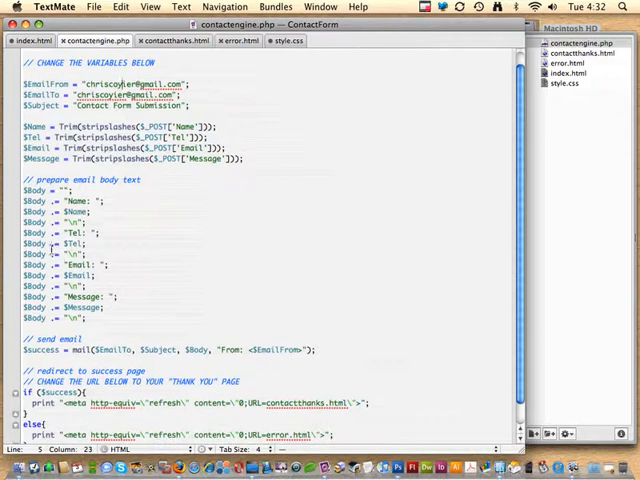
drag(22, 286, 22, 265)
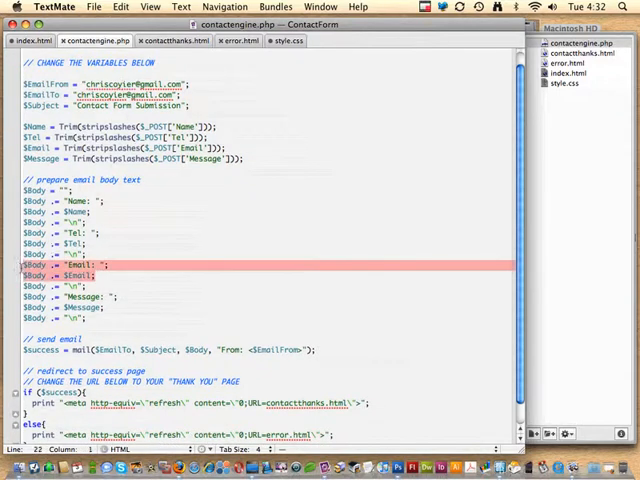
click(185, 339)
scroll(185, 345, down, 1)
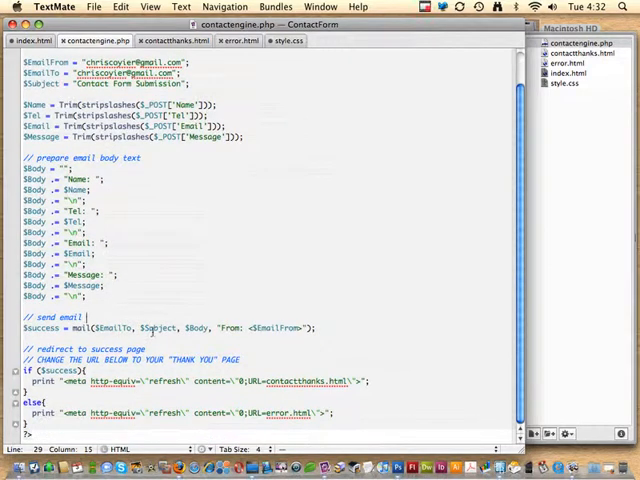
click(276, 327)
drag(108, 62, 160, 62)
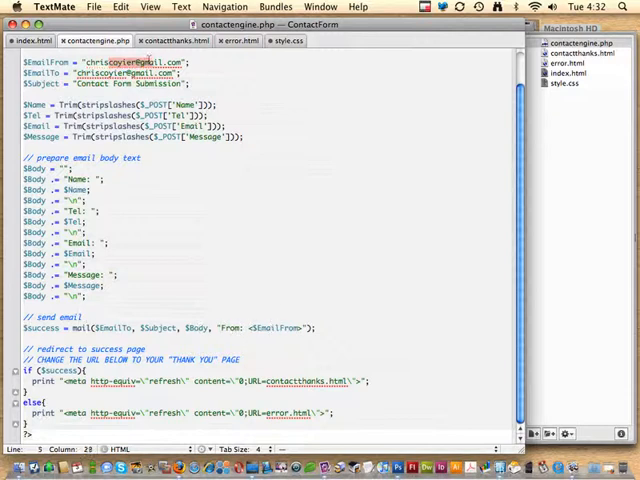
click(120, 327)
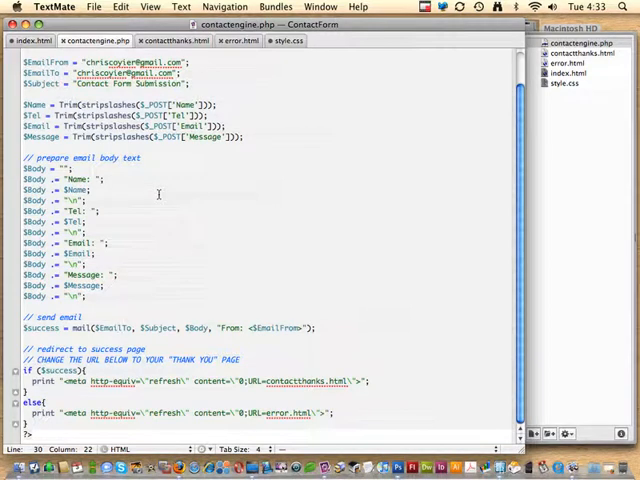
double_click(112, 328)
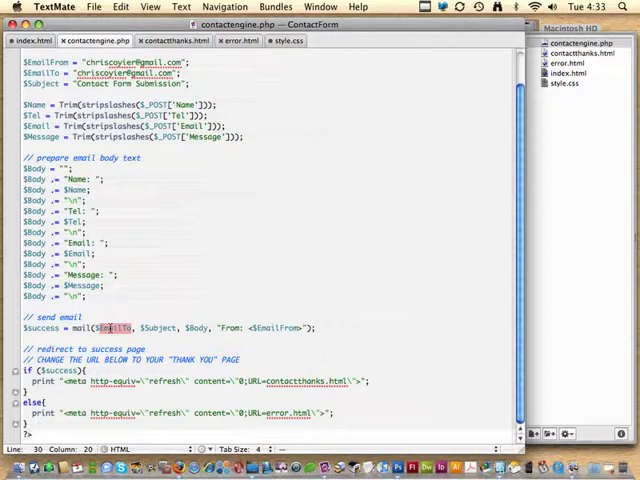
double_click(107, 73)
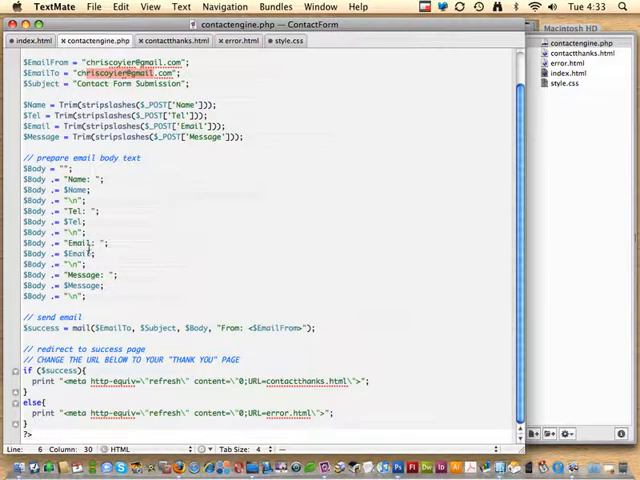
drag(90, 253, 66, 254)
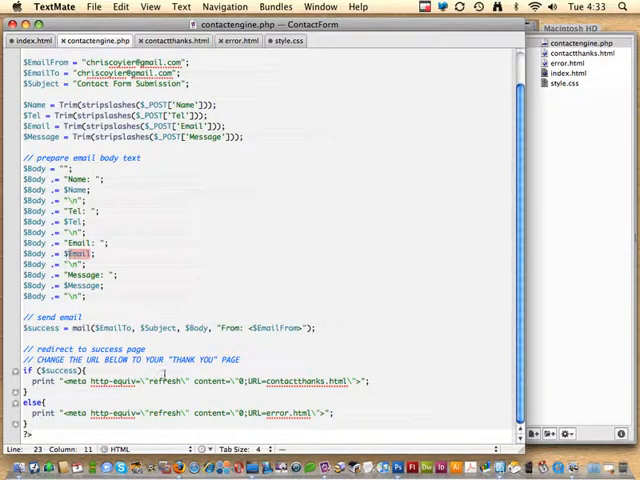
double_click(265, 328)
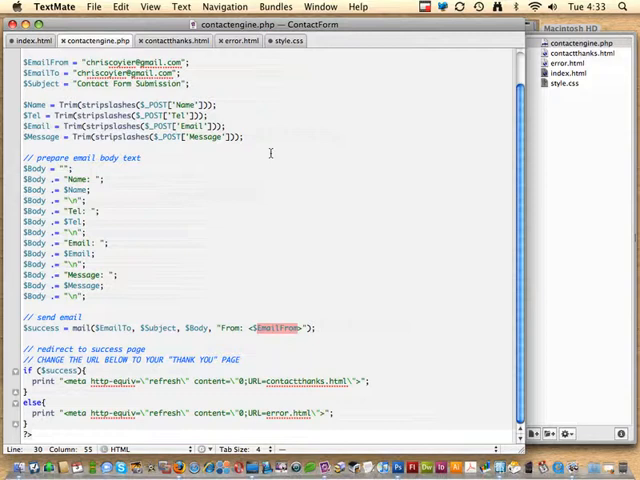
double_click(110, 62)
triple_click(130, 62)
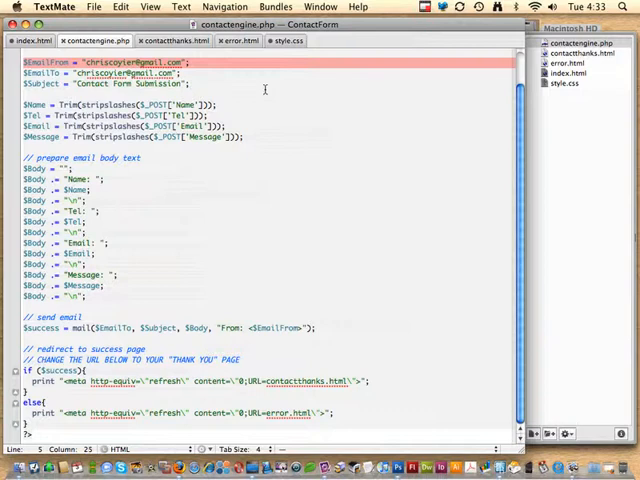
triple_click(18, 254)
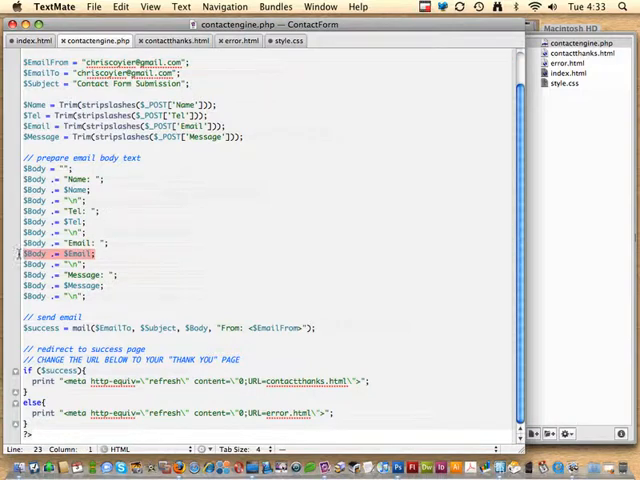
double_click(290, 327)
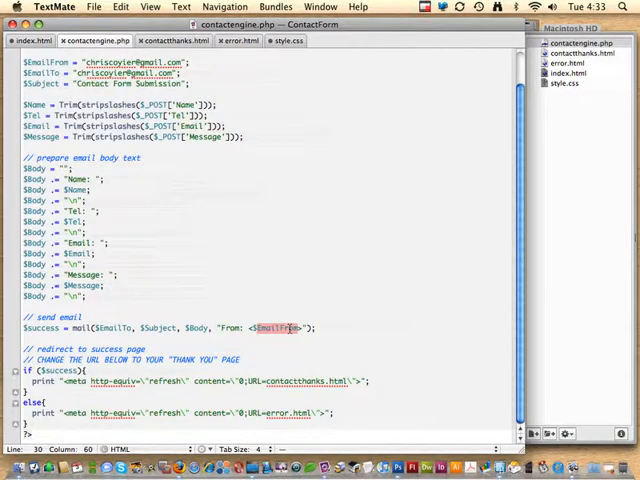
click(268, 316)
scroll(257, 297, up, 3)
scroll(257, 297, up, 2)
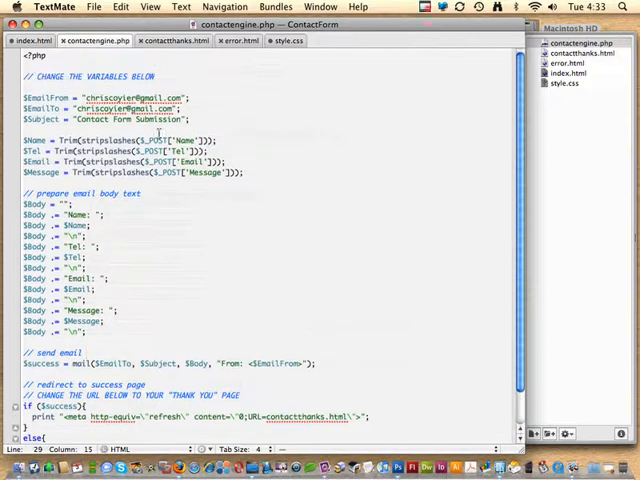
drag(193, 119, 24, 97)
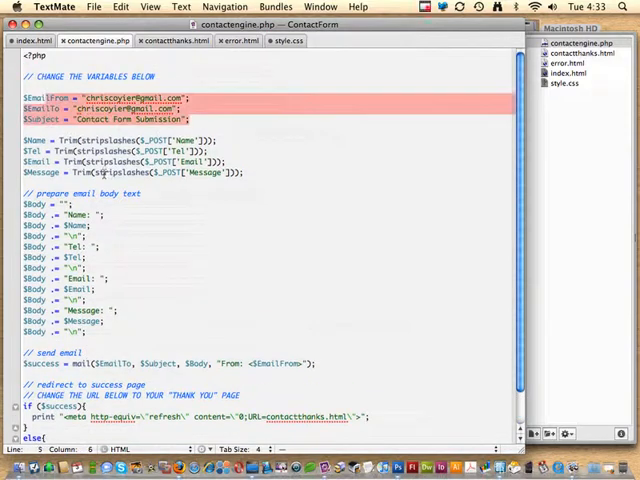
drag(245, 173, 4, 141)
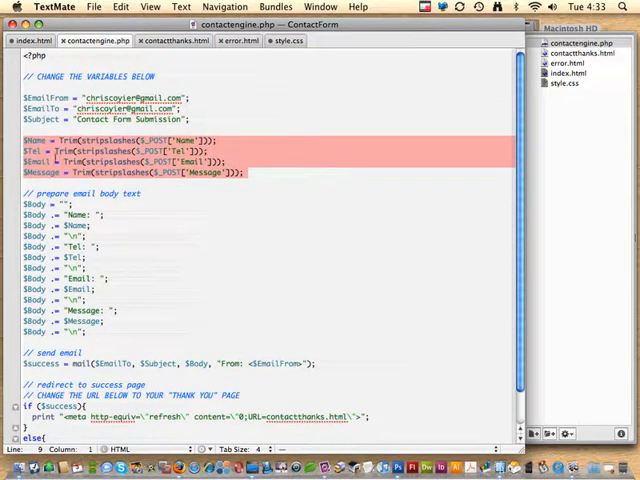
click(30, 152)
click(33, 172)
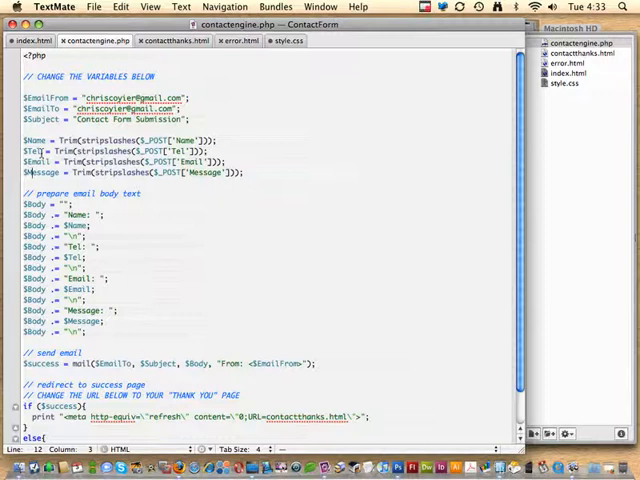
double_click(35, 151)
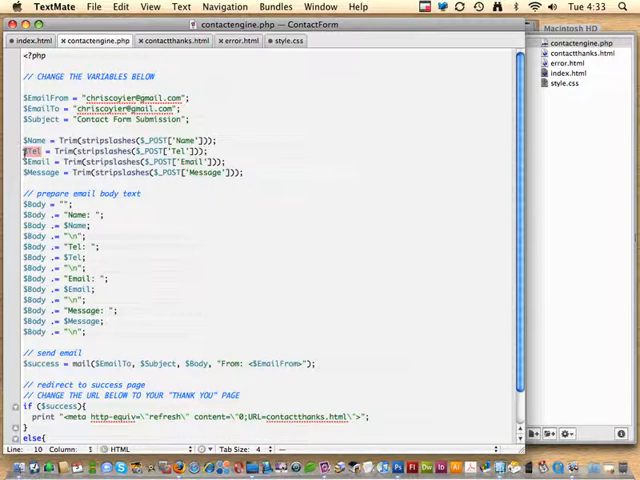
text(Cit)
key(BackSpace)
key(BackSpace)
key(BackSpace)
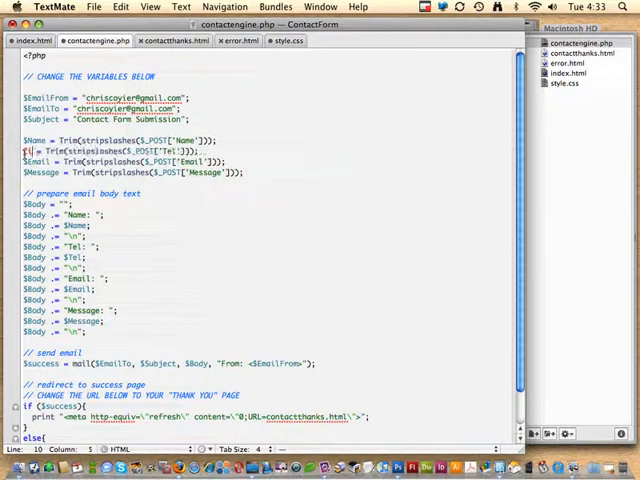
text(Ci)
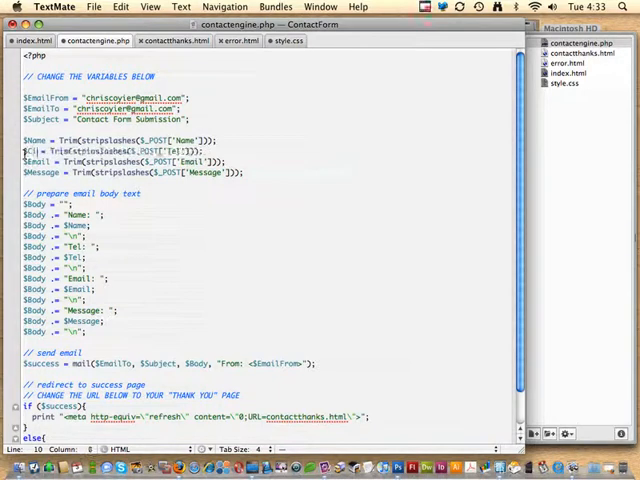
text(ty)
double_click(184, 151)
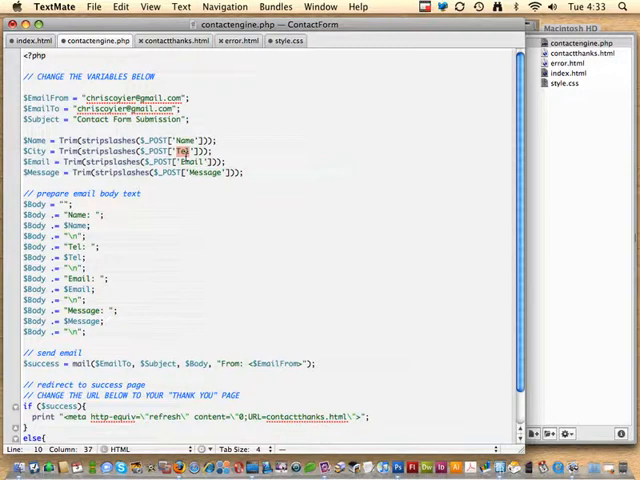
text(Ci)
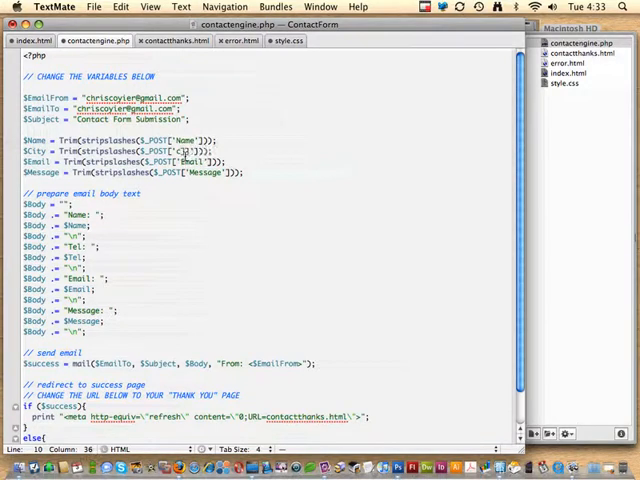
text(t)
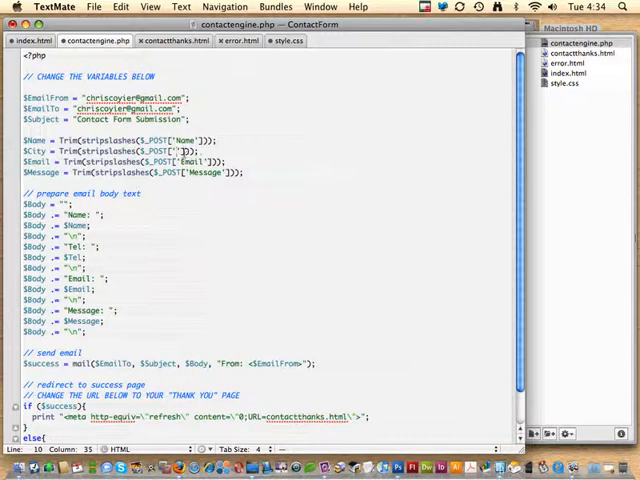
key(super+z)
key(super+z)
key(BackSpace)
key(BackSpace)
key(BackSpace)
key(BackSpace)
key(BackSpace)
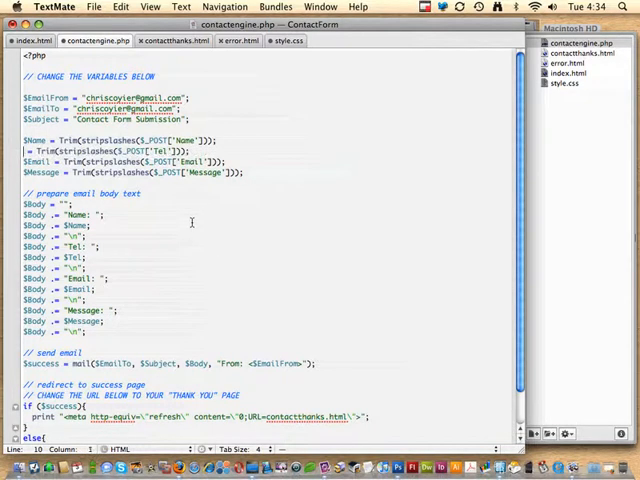
text(Ci)
key(super+z)
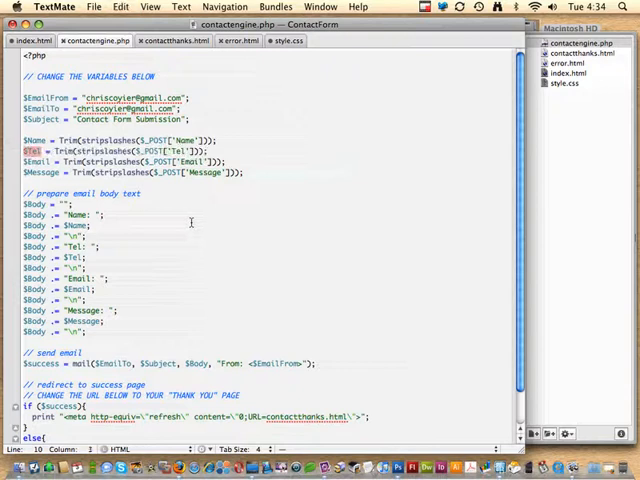
click(128, 225)
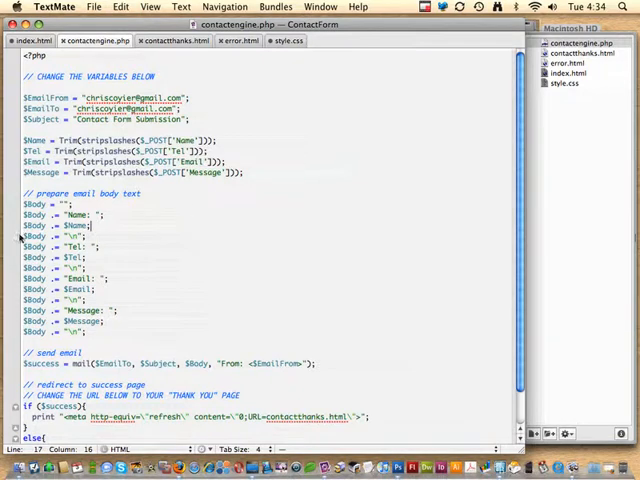
mouse_move(23, 204)
mouse_down()
mouse_move(103, 324)
mouse_move(101, 332)
mouse_up()
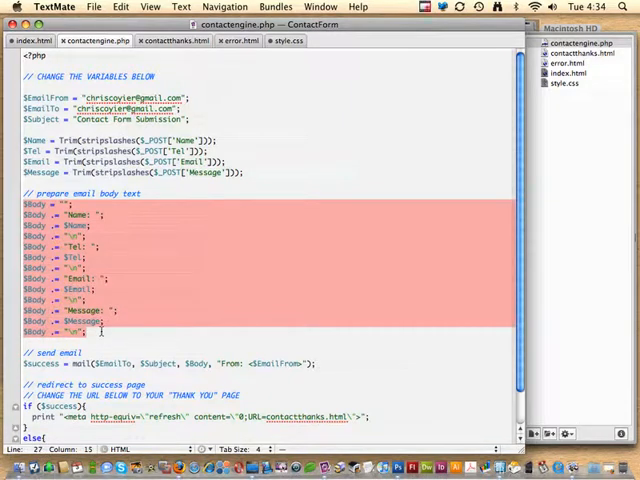
click(126, 307)
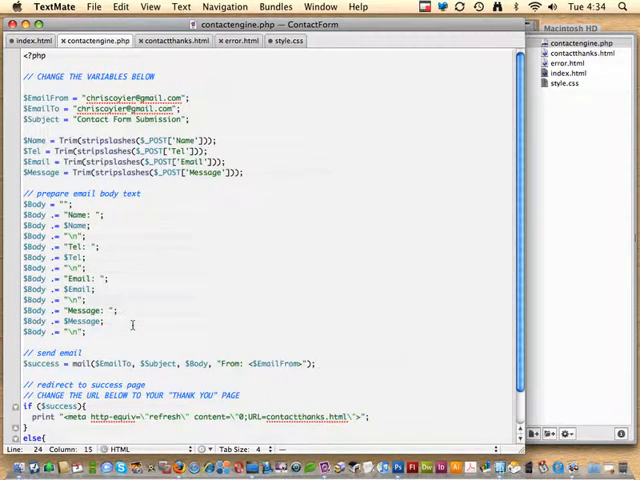
click(28, 204)
double_click(34, 204)
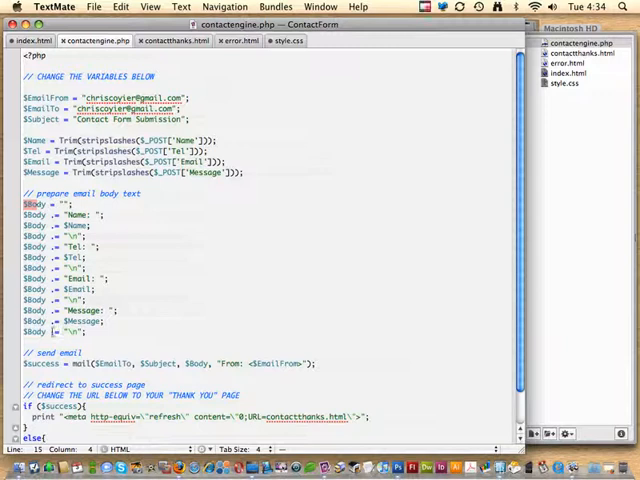
double_click(76, 236)
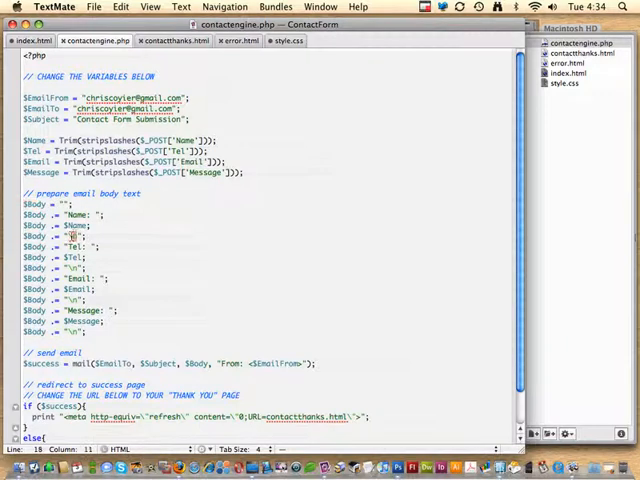
click(76, 214)
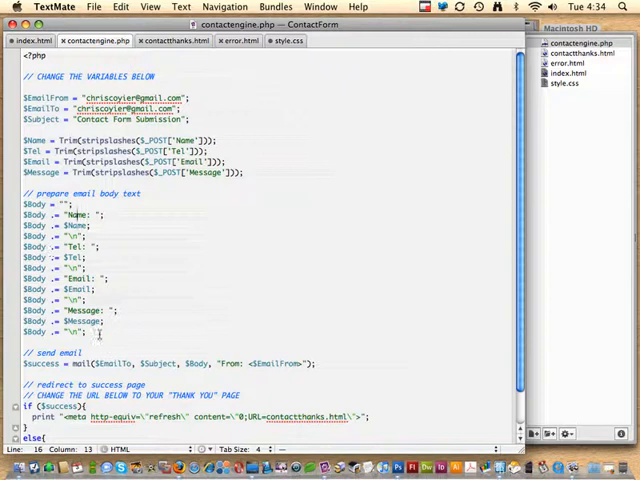
drag(88, 331, 3, 226)
click(96, 289)
scroll(170, 350, down, 3)
- Highlight the mail() call, its $success result variable and its arguments
drag(72, 328, 300, 328)
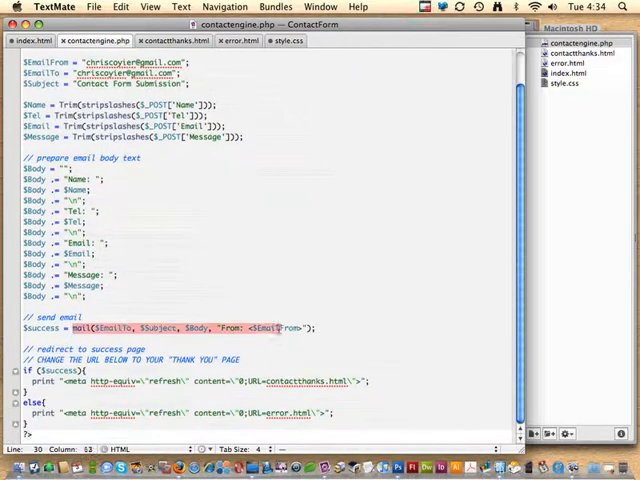
click(163, 297)
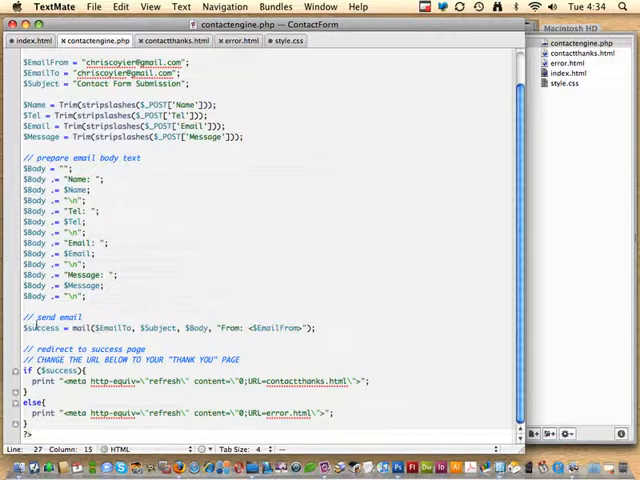
drag(58, 328, 22, 328)
drag(73, 328, 207, 330)
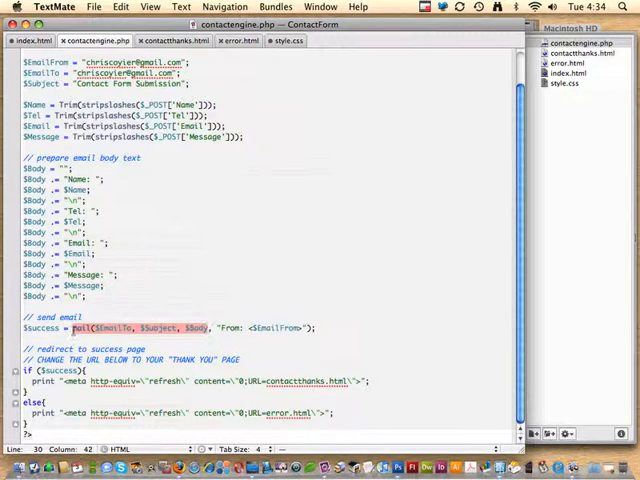
- Highlight the $success redirect check and contactthanks target, then switch to Firefox's contact form
double_click(63, 370)
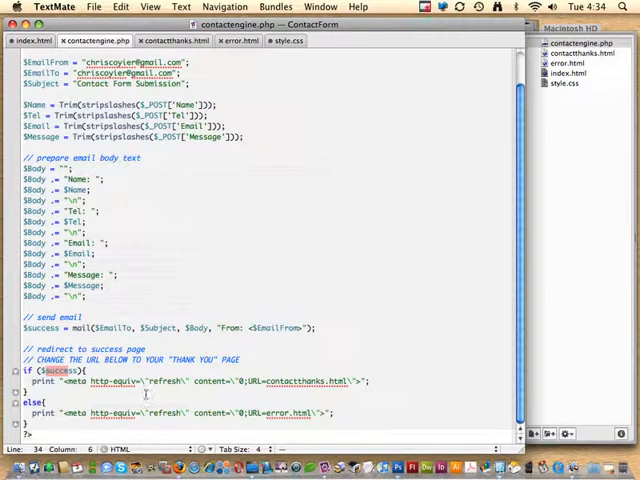
double_click(310, 382)
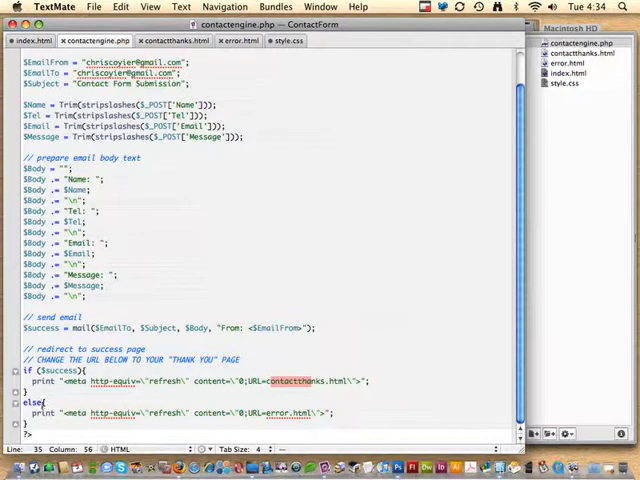
drag(139, 412, 297, 412)
click(176, 393)
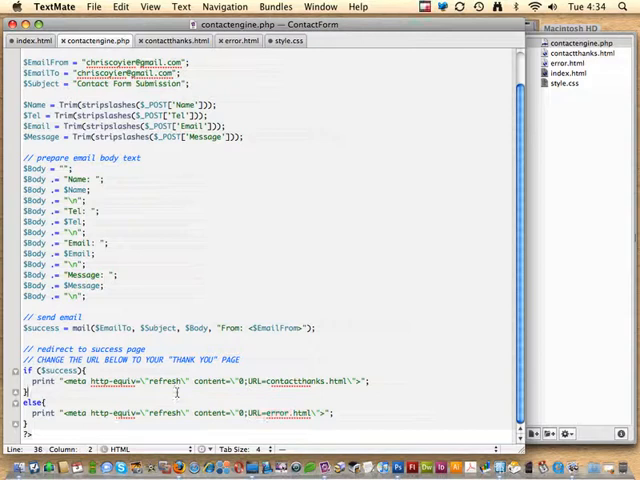
scroll(160, 350, up, 2)
scroll(160, 350, down, 2)
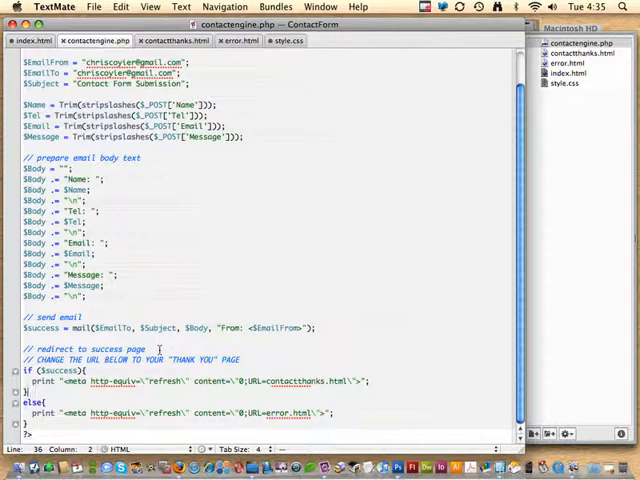
key(super+Tab)
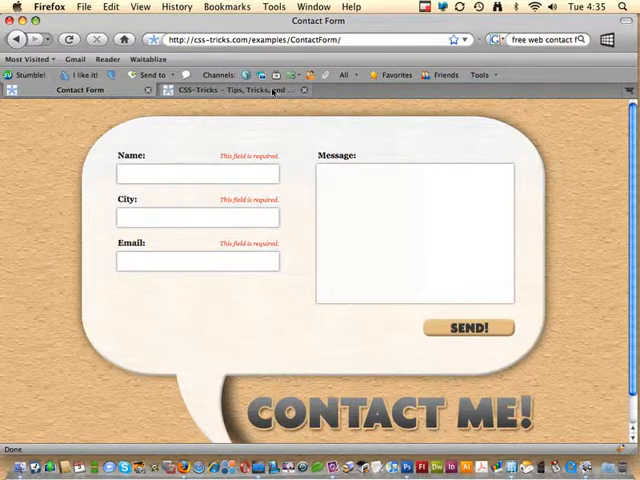
- Search CSS-Tricks for 'contact form' and open the Part 2 contact form article result
click(274, 91)
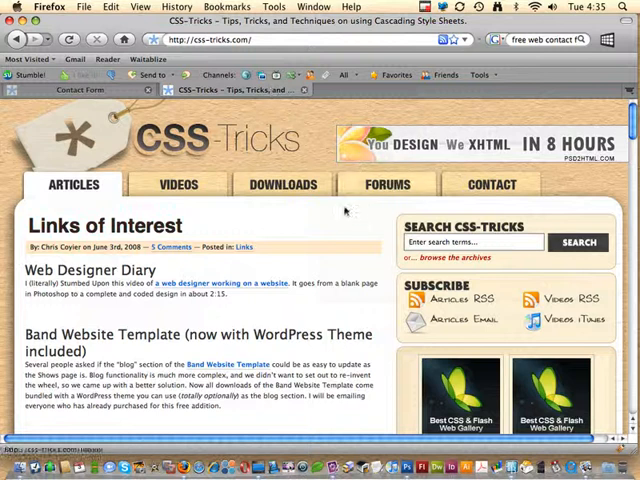
click(432, 242)
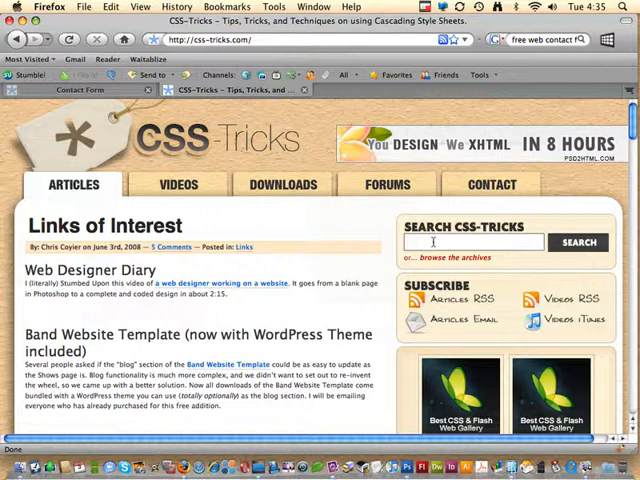
text(con)
text(tact form)
key(Return)
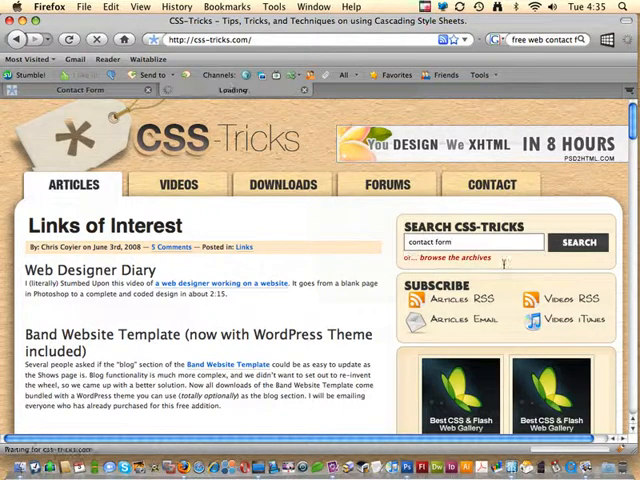
click(315, 272)
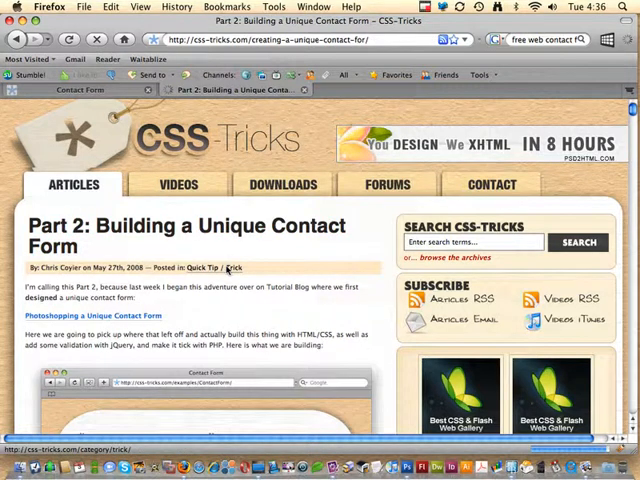
scroll(200, 268, down, 3)
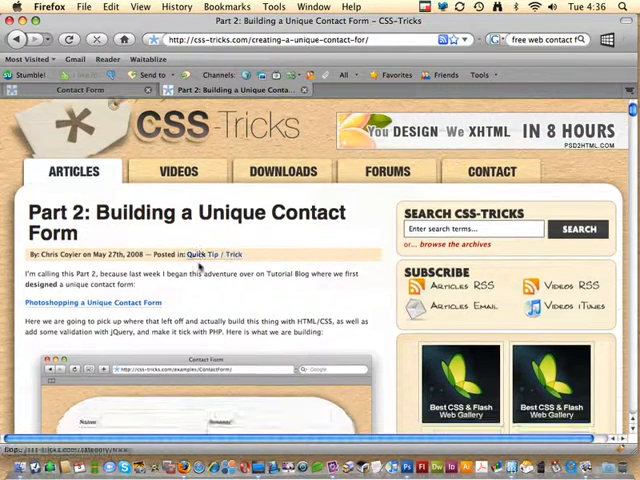
scroll(200, 268, down, 4)
scroll(200, 268, down, 3)
scroll(200, 268, down, 4)
scroll(200, 268, down, 4)
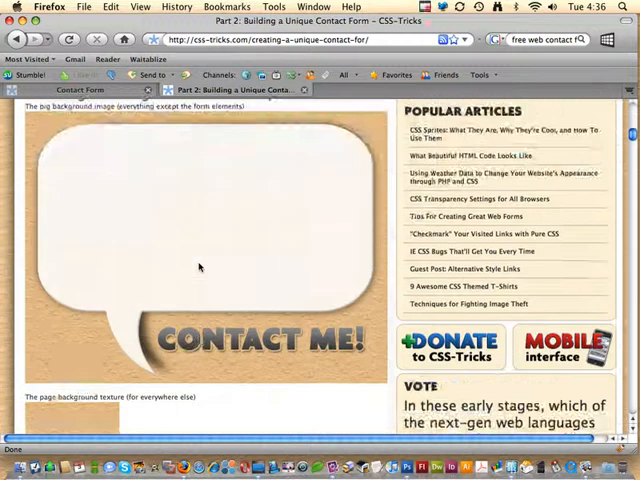
scroll(200, 268, down, 3)
scroll(200, 268, down, 3)
scroll(200, 268, down, 4)
scroll(200, 268, down, 4)
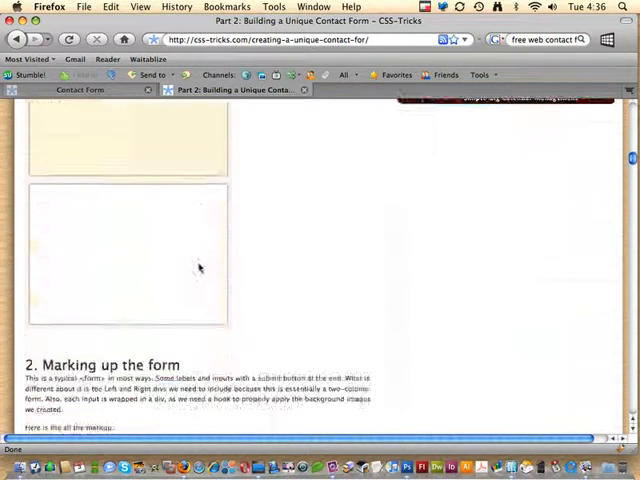
scroll(200, 268, down, 3)
scroll(200, 268, down, 3)
scroll(200, 268, down, 4)
scroll(200, 268, down, 4)
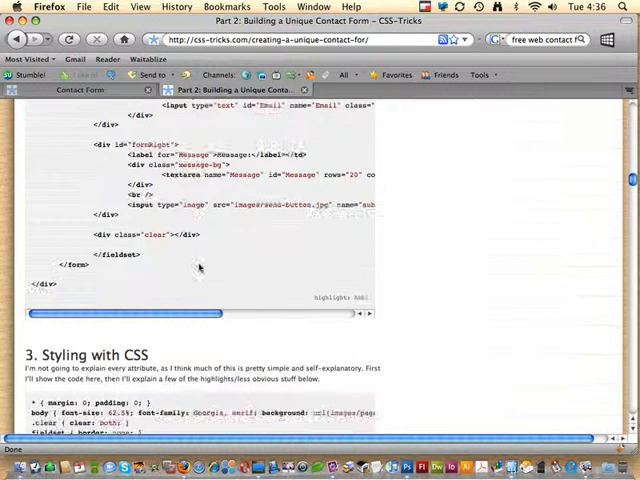
scroll(200, 268, down, 3)
scroll(200, 268, down, 2)
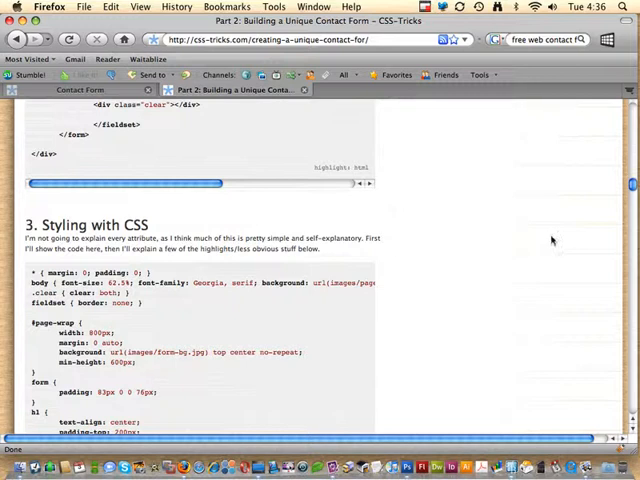
drag(631, 186, 631, 104)
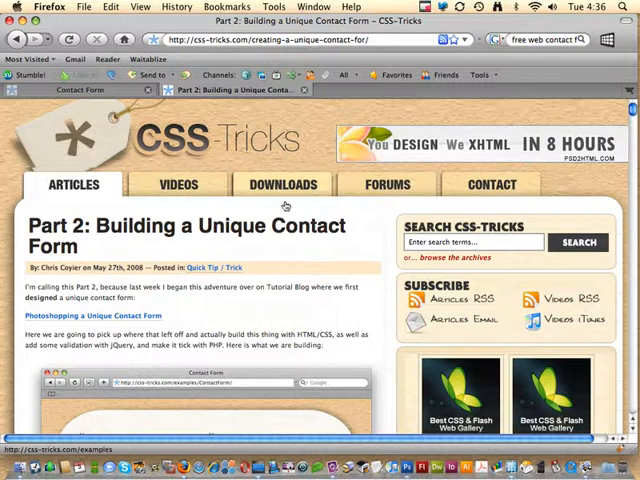
- Go to the CSS-Tricks Downloads page
click(283, 184)
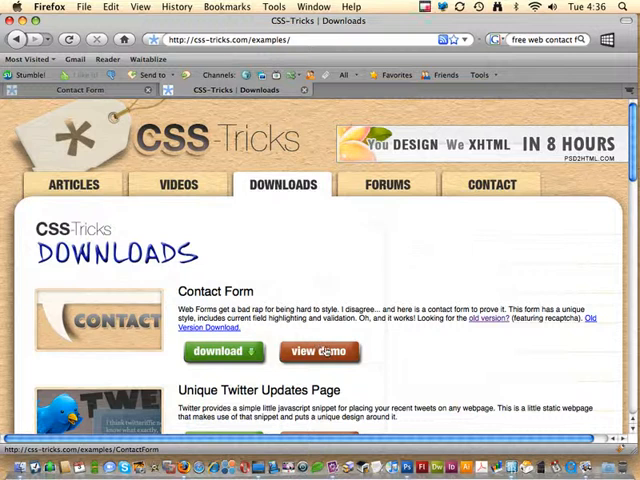
- View the Contact Form live demo, then go back to the Downloads listing
click(318, 351)
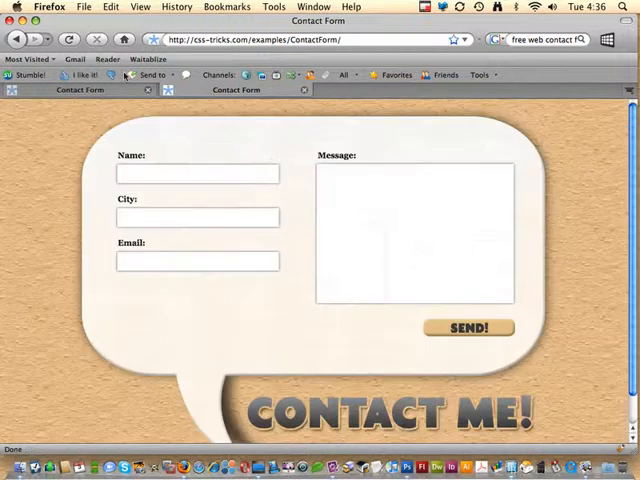
click(16, 39)
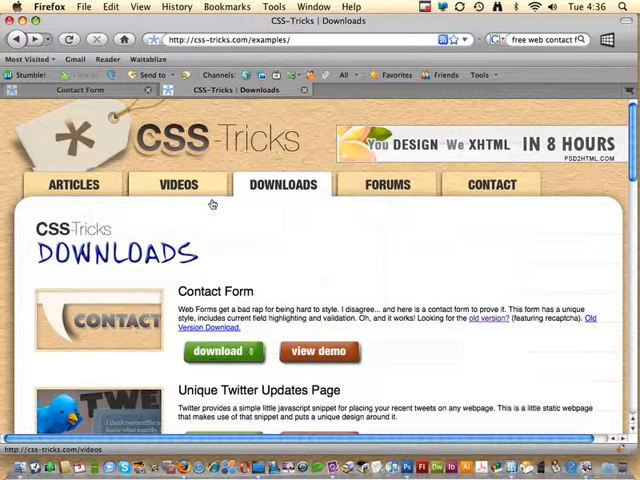
- Follow the PSD2HTML banner ad to its order page
click(368, 160)
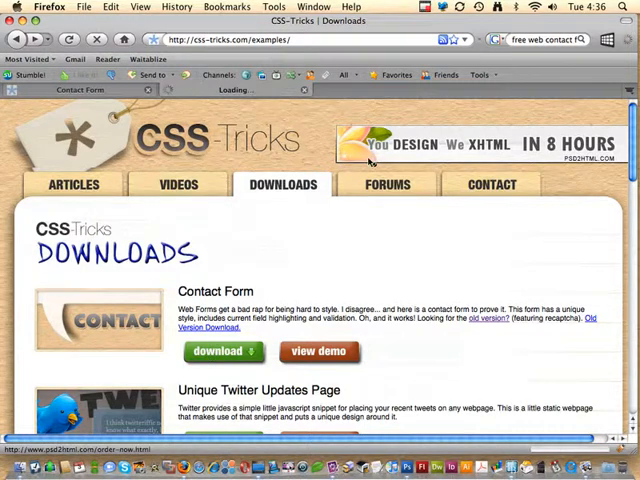